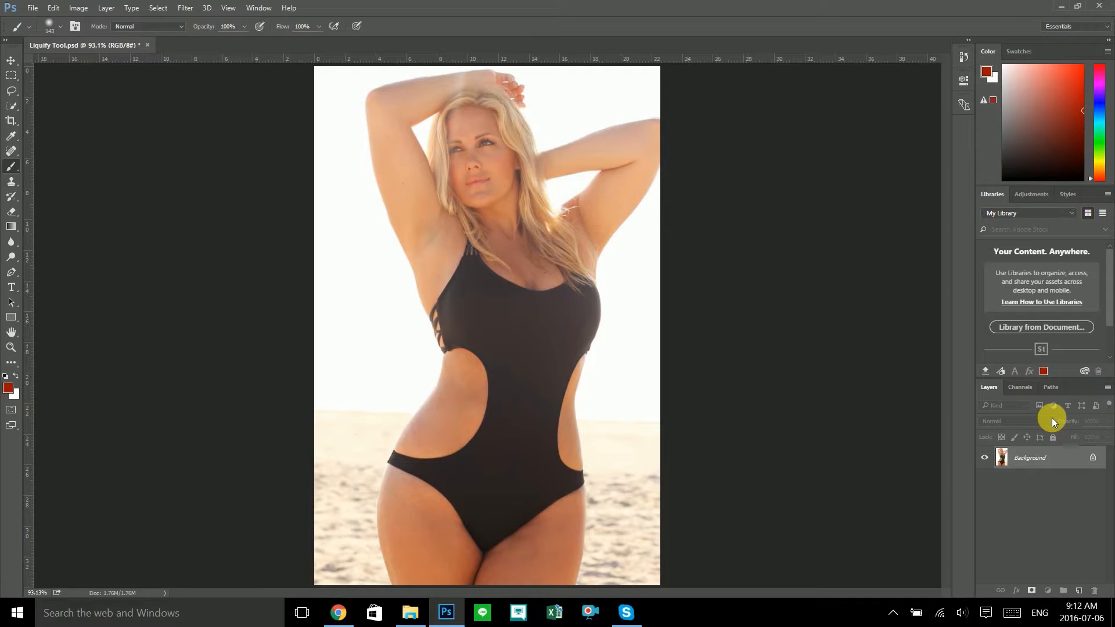
# - Duplicate the Background layer and rename the copy Liquify
pyautogui.hotkey('ctrl', 'j')
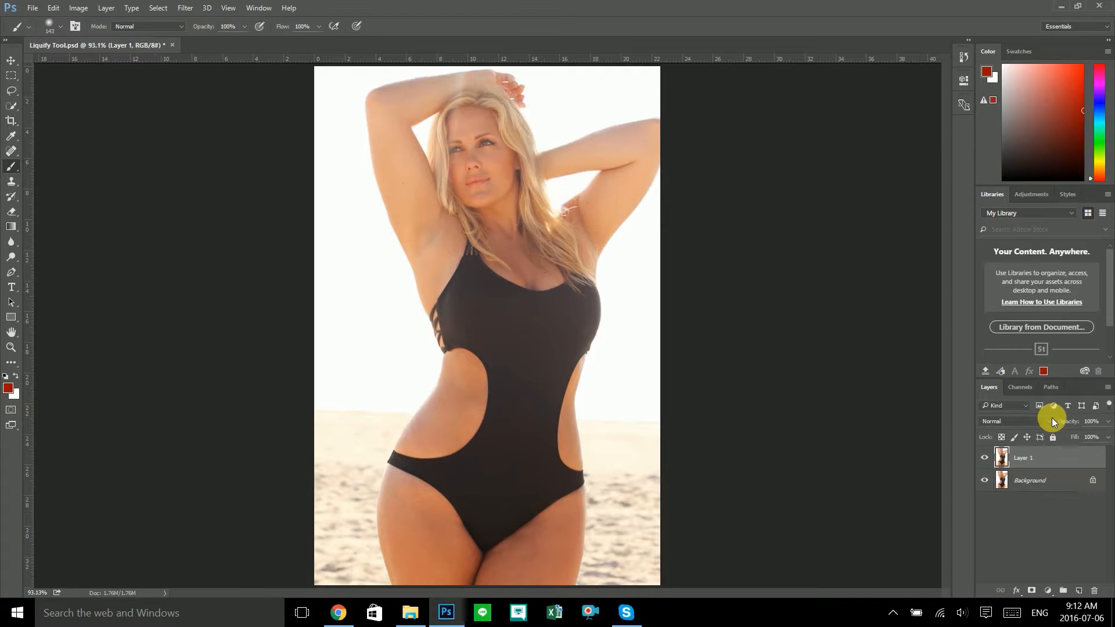
pyautogui.doubleClick(1032, 462)
pyautogui.write('Liquify')
pyautogui.click(1096, 399)
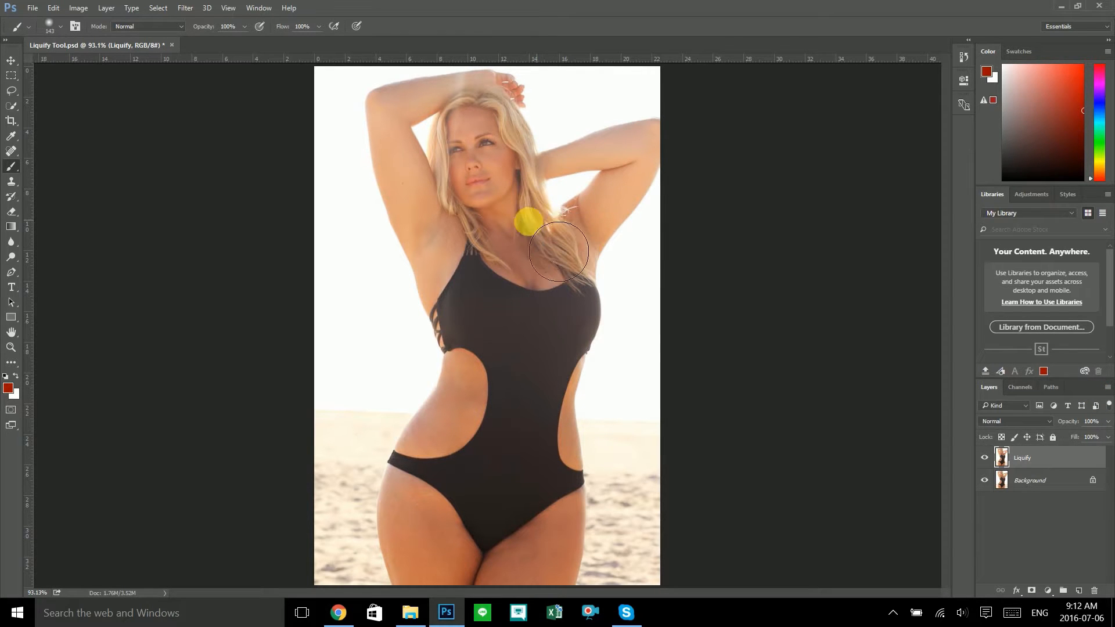
# - Open the Liquify filter on the duplicated layer and set the Thaw Mask brush size to 189
pyautogui.click(185, 8)
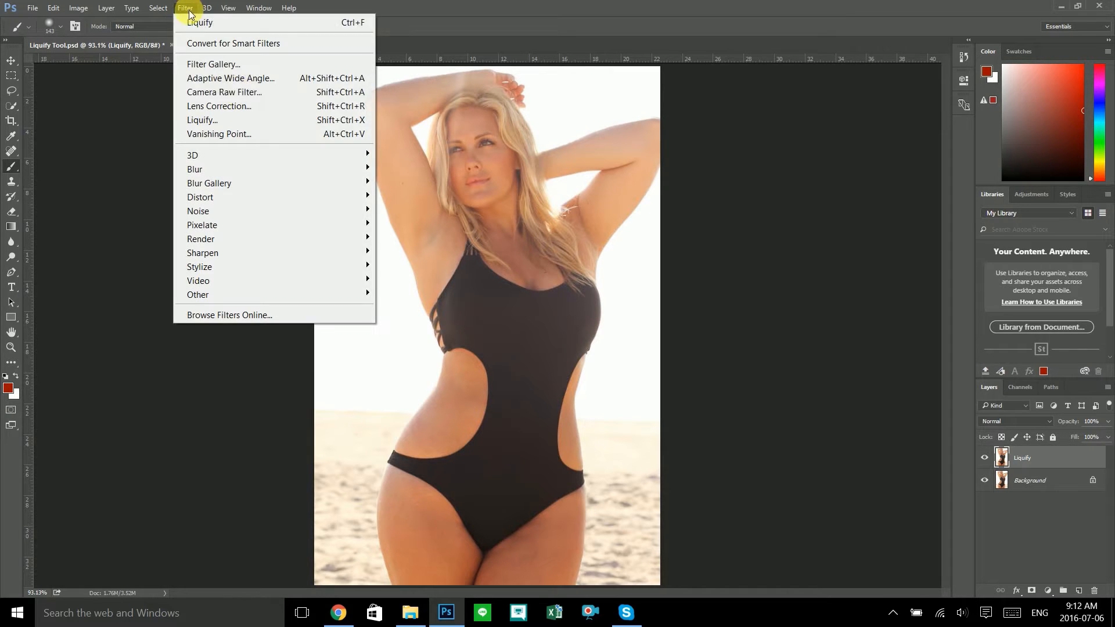
pyautogui.click(231, 121)
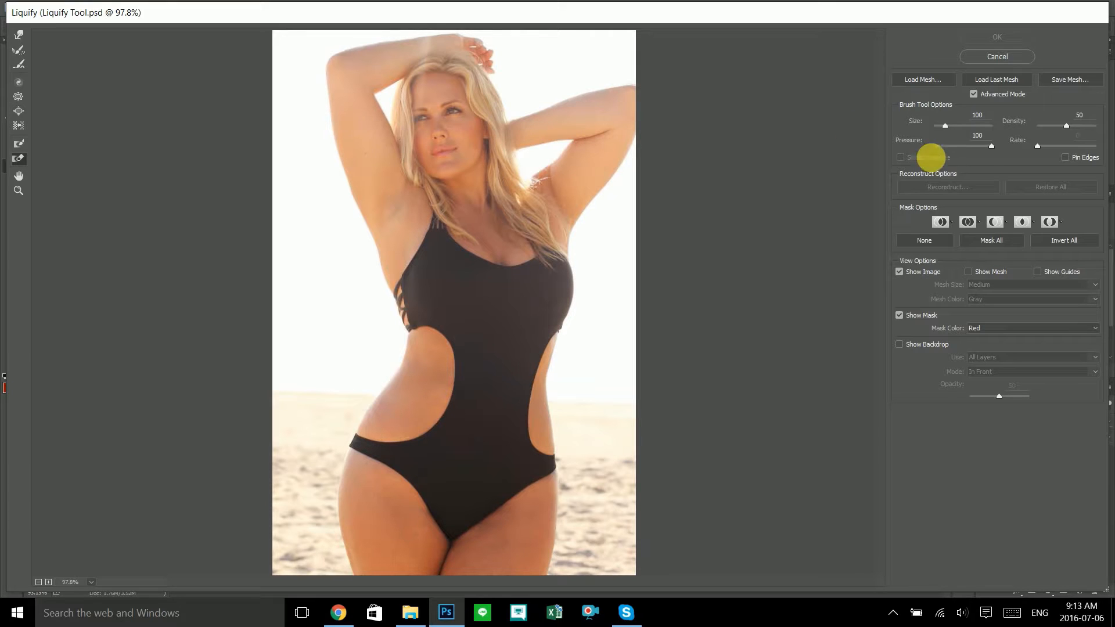
pyautogui.click(966, 125)
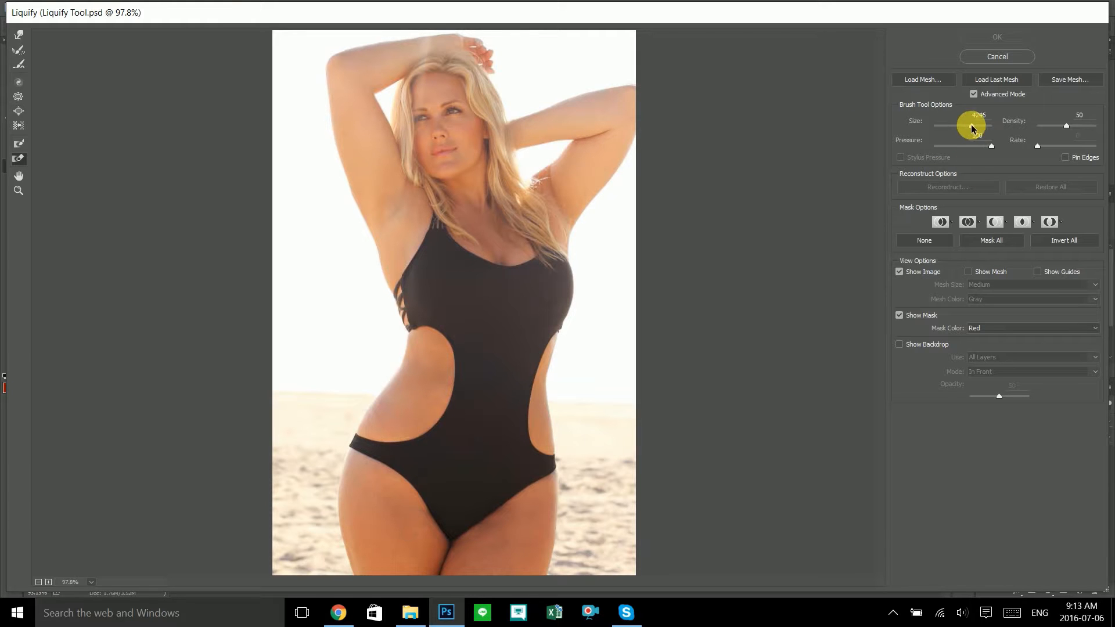
pyautogui.moveTo(966, 126); pyautogui.dragTo(948, 125)
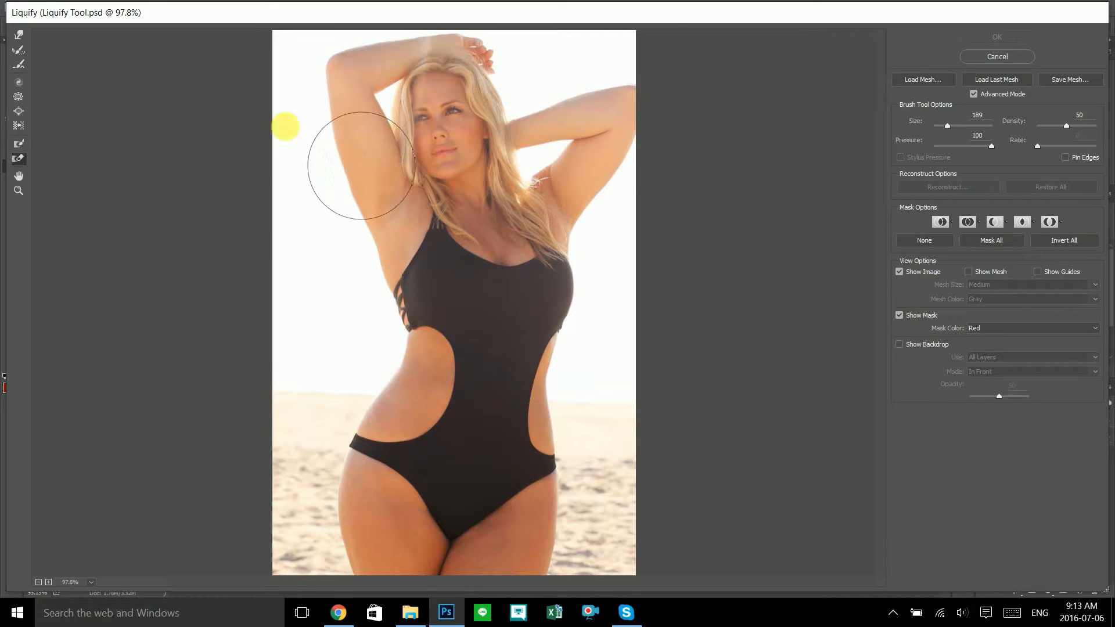
# - Use Forward Warp to push the upper arm on the photo's left side inward across the face
pyautogui.click(18, 35)
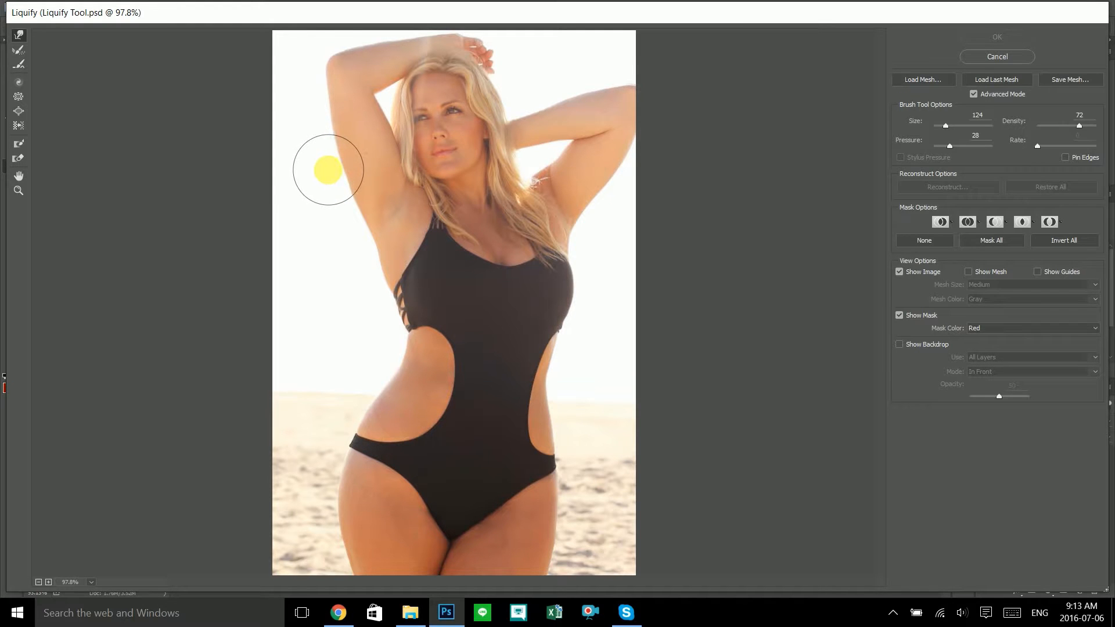
pyautogui.moveTo(332, 169); pyautogui.dragTo(405, 157)
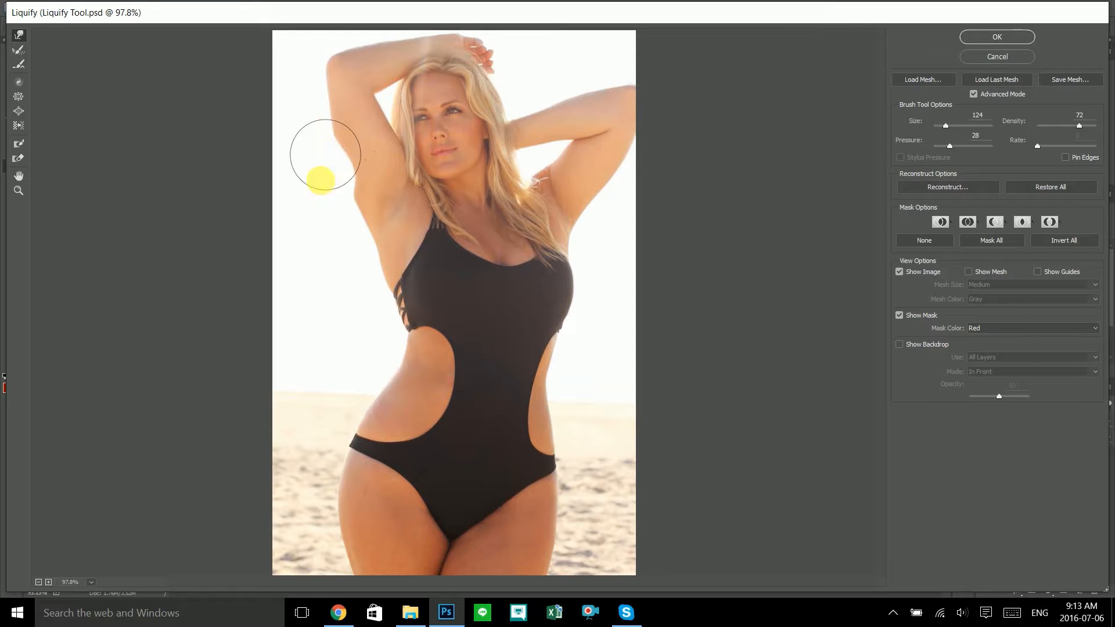
pyautogui.moveTo(331, 168); pyautogui.dragTo(451, 147)
pyautogui.moveTo(331, 169); pyautogui.dragTo(462, 145)
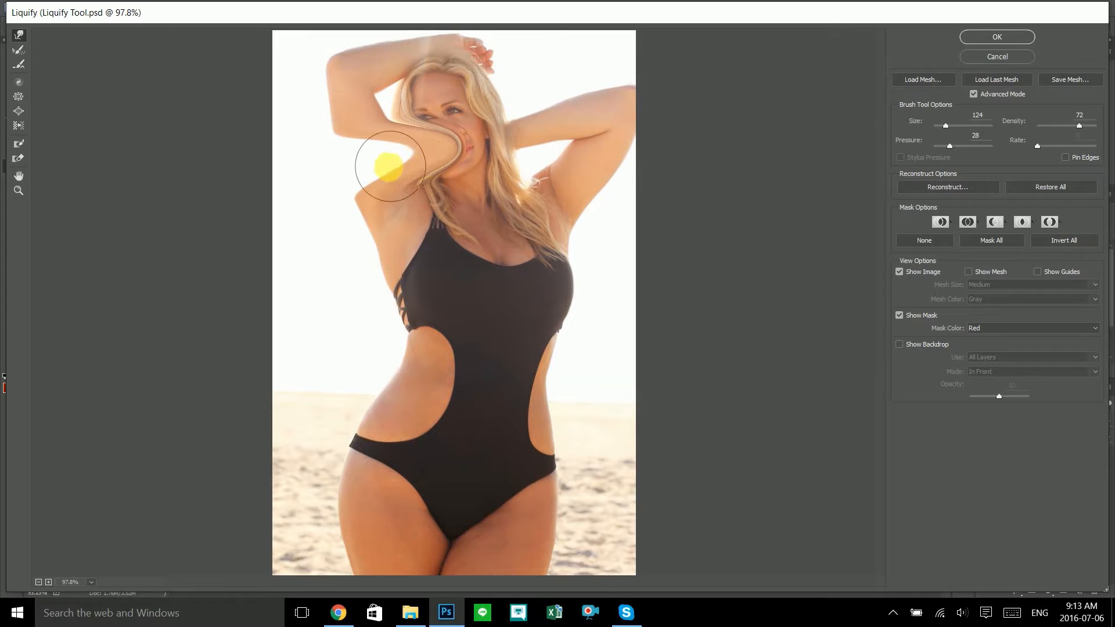
# - Warp the displaced arm, face and swimsuit side outward to the photo's left, and bend the opposite raised arm downward
pyautogui.moveTo(488, 138); pyautogui.dragTo(296, 159)
pyautogui.moveTo(436, 145)
pyautogui.mouseDown()
pyautogui.moveTo(367, 173)
pyautogui.moveTo(331, 179)
pyautogui.moveTo(370, 163)
pyautogui.moveTo(265, 183)
pyautogui.mouseUp()
pyautogui.moveTo(468, 173); pyautogui.dragTo(296, 199)
pyautogui.moveTo(466, 237)
pyautogui.mouseDown()
pyautogui.moveTo(407, 273)
pyautogui.moveTo(319, 291)
pyautogui.mouseUp()
pyautogui.moveTo(473, 279); pyautogui.dragTo(274, 319)
pyautogui.moveTo(466, 288); pyautogui.dragTo(296, 325)
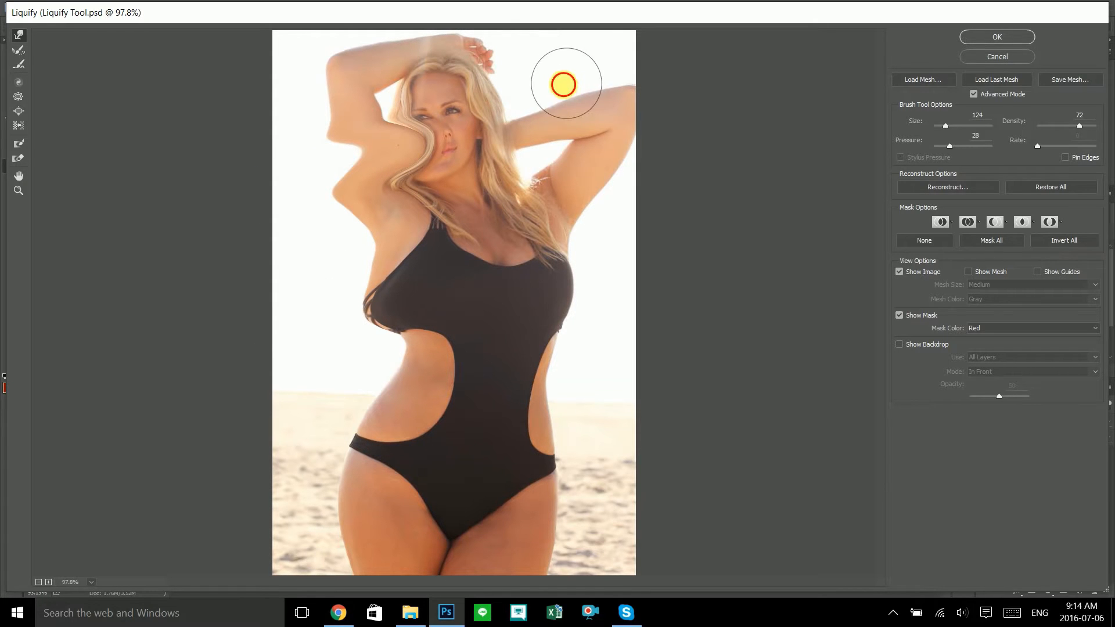
pyautogui.moveTo(569, 88); pyautogui.dragTo(596, 253)
pyautogui.moveTo(569, 89); pyautogui.dragTo(597, 298)
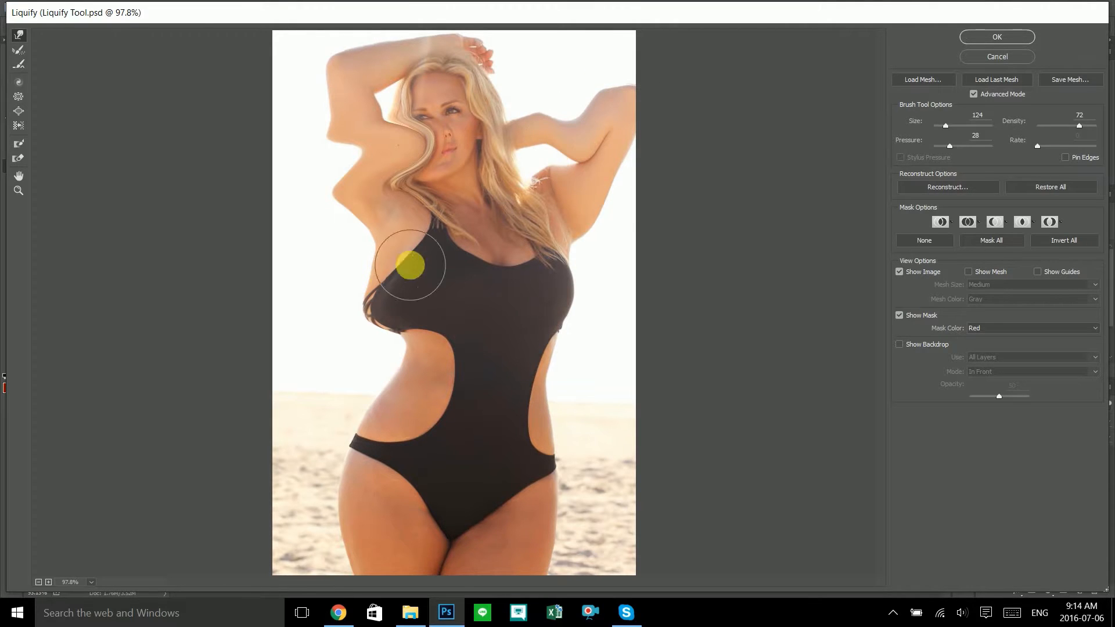
# - Push the hips and thighs inward with a Forward Warp brush of size 507, and restore the whole figure with the Reconstruct tool
pyautogui.moveTo(946, 126); pyautogui.dragTo(958, 129)
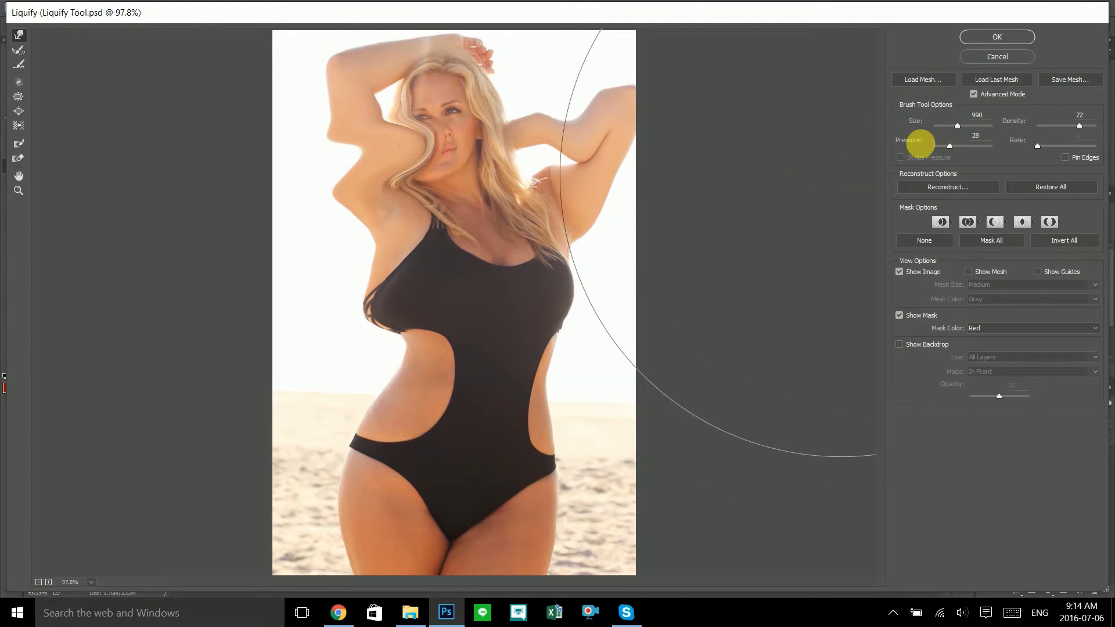
pyautogui.moveTo(955, 129); pyautogui.dragTo(951, 127)
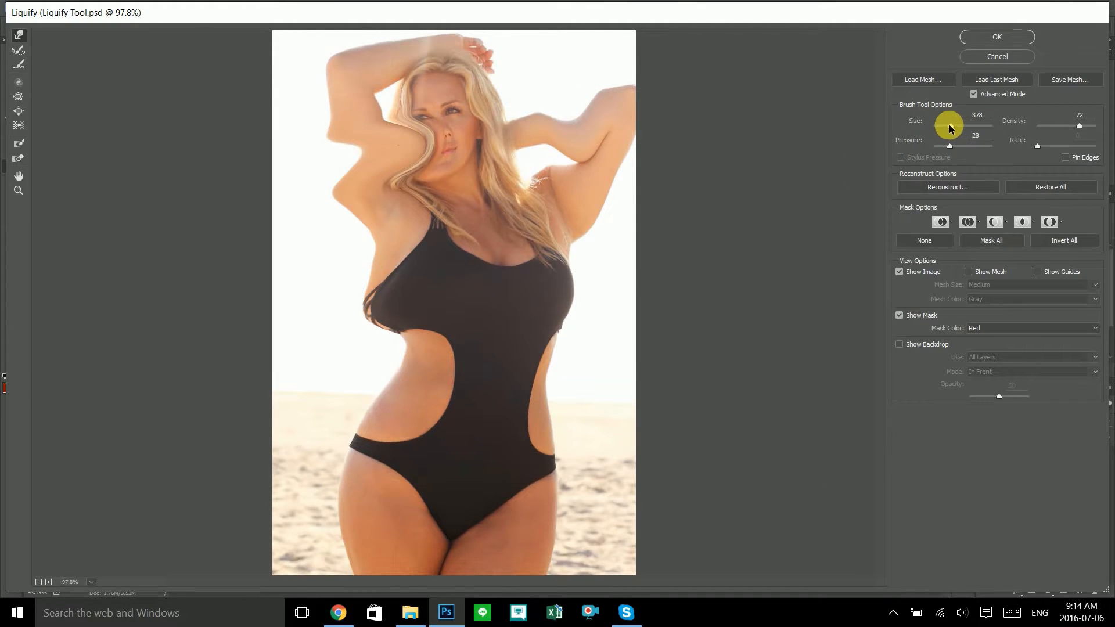
pyautogui.moveTo(952, 129); pyautogui.dragTo(953, 127)
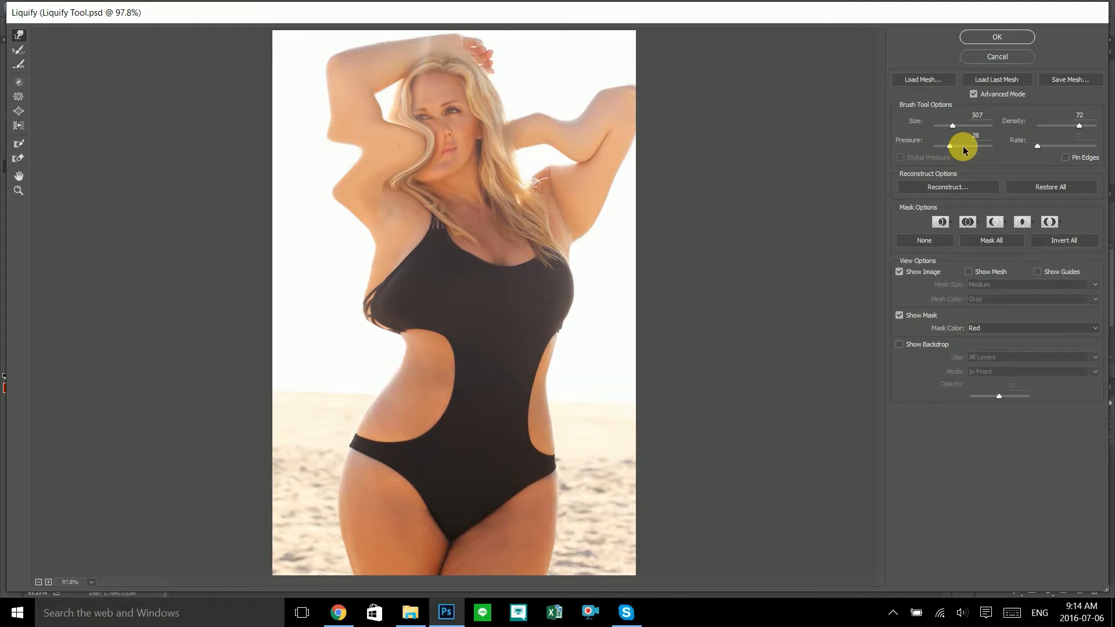
pyautogui.moveTo(301, 435)
pyautogui.mouseDown()
pyautogui.moveTo(338, 450)
pyautogui.moveTo(323, 463)
pyautogui.moveTo(326, 505)
pyautogui.moveTo(345, 495)
pyautogui.mouseUp()
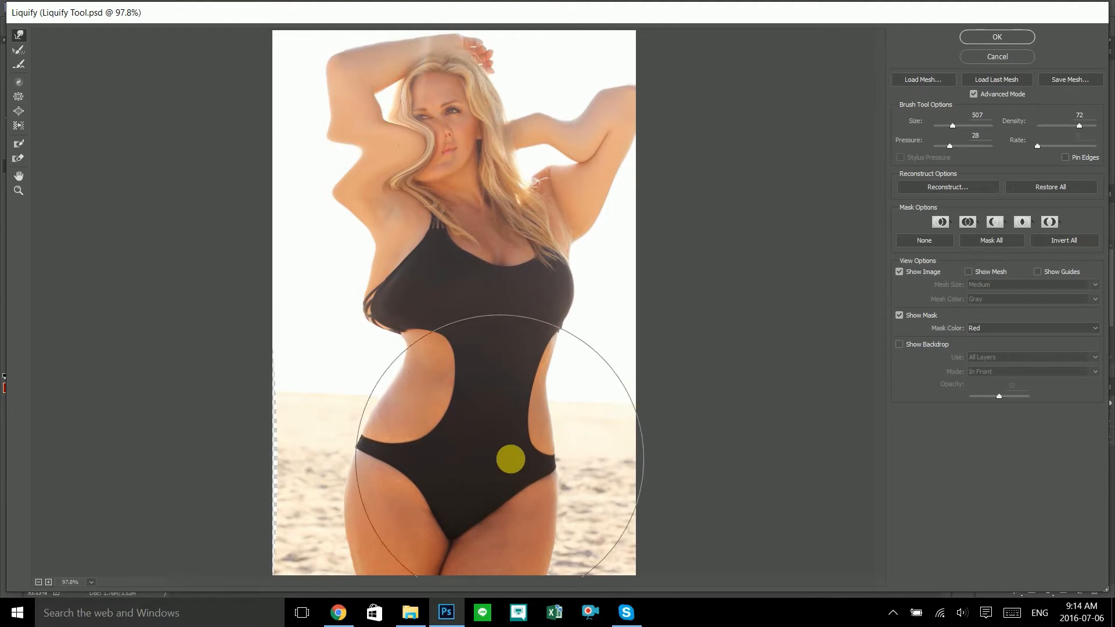
pyautogui.moveTo(536, 482)
pyautogui.mouseDown()
pyautogui.moveTo(550, 515)
pyautogui.moveTo(534, 539)
pyautogui.mouseUp()
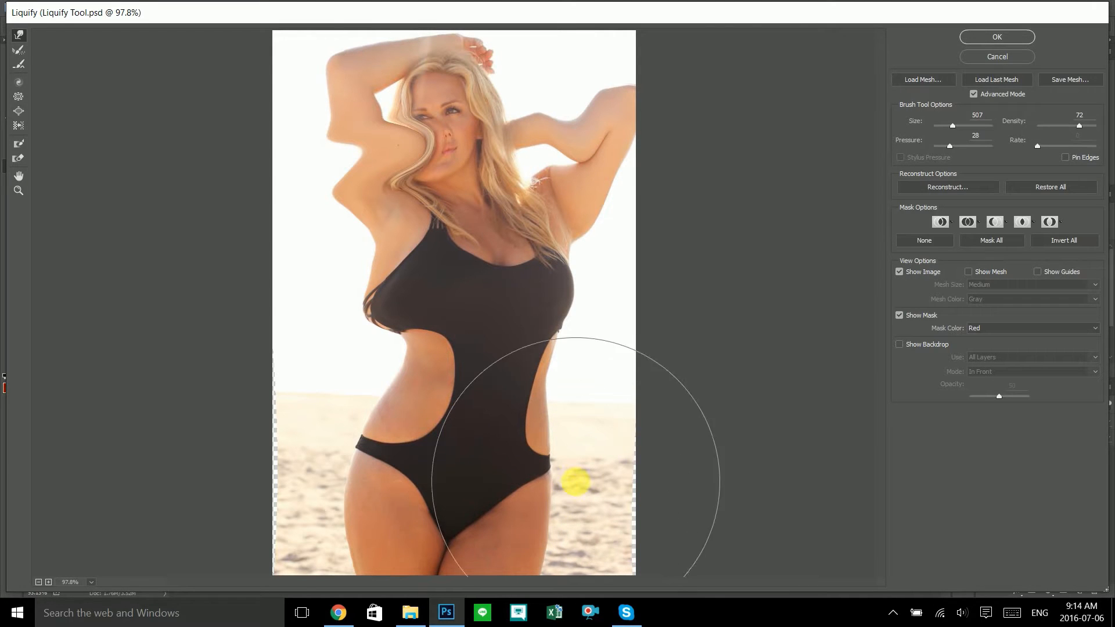
pyautogui.moveTo(403, 539)
pyautogui.mouseDown()
pyautogui.moveTo(503, 538)
pyautogui.moveTo(517, 557)
pyautogui.moveTo(488, 536)
pyautogui.mouseUp()
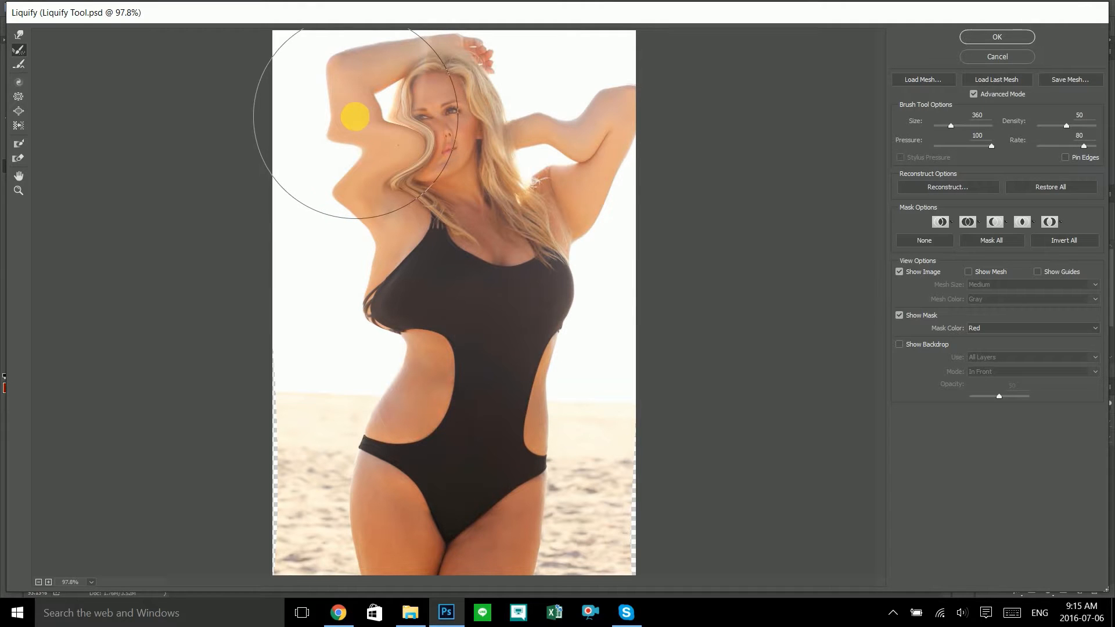
pyautogui.moveTo(372, 126)
pyautogui.mouseDown()
pyautogui.moveTo(348, 107)
pyautogui.moveTo(336, 117)
pyautogui.moveTo(410, 106)
pyautogui.moveTo(352, 146)
pyautogui.moveTo(424, 153)
pyautogui.moveTo(478, 130)
pyautogui.moveTo(461, 100)
pyautogui.moveTo(479, 101)
pyautogui.moveTo(556, 166)
pyautogui.moveTo(536, 123)
pyautogui.moveTo(566, 165)
pyautogui.moveTo(560, 146)
pyautogui.moveTo(537, 172)
pyautogui.moveTo(546, 200)
pyautogui.moveTo(489, 205)
pyautogui.moveTo(391, 248)
pyautogui.moveTo(414, 307)
pyautogui.moveTo(448, 294)
pyautogui.moveTo(392, 295)
pyautogui.moveTo(490, 284)
pyautogui.moveTo(529, 238)
pyautogui.moveTo(516, 230)
pyautogui.moveTo(514, 204)
pyautogui.moveTo(528, 207)
pyautogui.moveTo(515, 137)
pyautogui.moveTo(424, 112)
pyautogui.moveTo(427, 135)
pyautogui.moveTo(501, 238)
pyautogui.moveTo(454, 287)
pyautogui.moveTo(400, 312)
pyautogui.moveTo(391, 389)
pyautogui.moveTo(279, 464)
pyautogui.moveTo(285, 557)
pyautogui.moveTo(463, 500)
pyautogui.moveTo(530, 533)
pyautogui.moveTo(600, 539)
pyautogui.moveTo(562, 555)
pyautogui.moveTo(646, 552)
pyautogui.moveTo(646, 539)
pyautogui.moveTo(685, 525)
pyautogui.moveTo(676, 478)
pyautogui.moveTo(641, 466)
pyautogui.moveTo(356, 499)
pyautogui.moveTo(455, 532)
pyautogui.moveTo(393, 516)
pyautogui.moveTo(361, 456)
pyautogui.moveTo(543, 420)
pyautogui.moveTo(554, 360)
pyautogui.moveTo(362, 322)
pyautogui.moveTo(367, 262)
pyautogui.moveTo(522, 215)
pyautogui.moveTo(433, 126)
pyautogui.moveTo(509, 77)
pyautogui.moveTo(283, 35)
pyautogui.mouseUp()
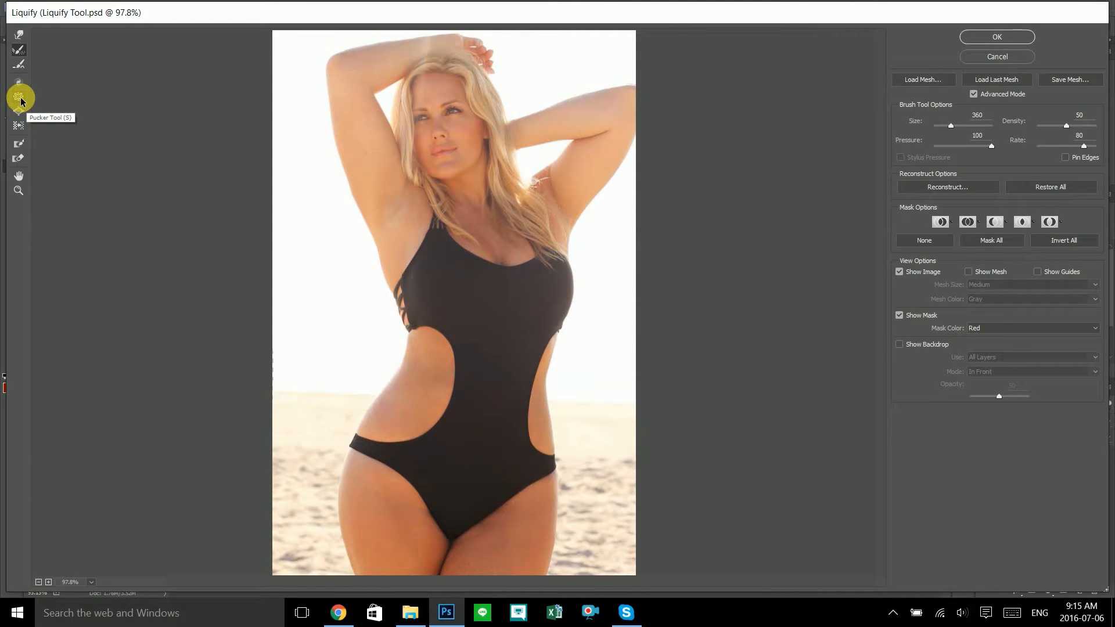
# - Shrink both upper arms and the thigh on the photo's left side using the Pucker tool at size 385
pyautogui.click(19, 97)
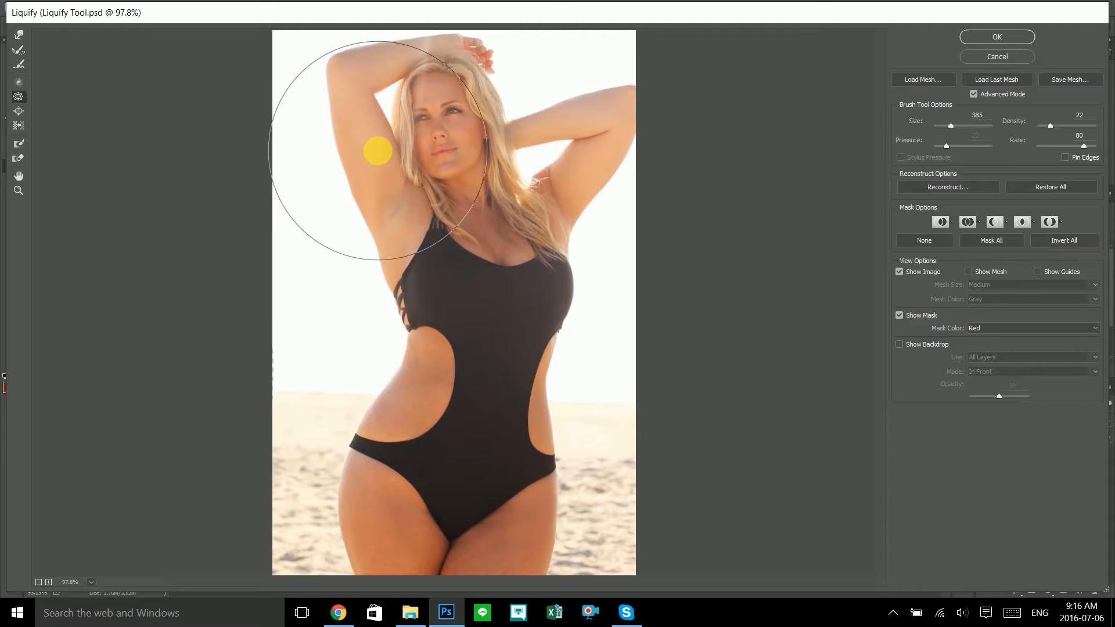
pyautogui.moveTo(376, 154); pyautogui.dragTo(377, 151)
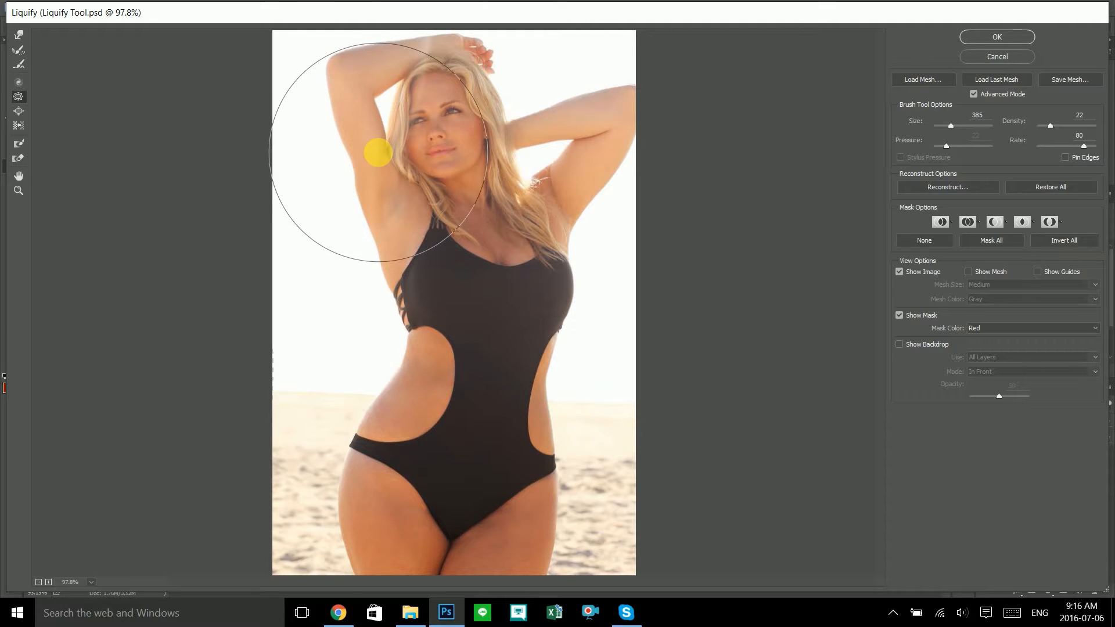
pyautogui.moveTo(378, 153); pyautogui.dragTo(371, 154)
pyautogui.moveTo(558, 169)
pyautogui.mouseDown()
pyautogui.moveTo(585, 172)
pyautogui.moveTo(562, 125)
pyautogui.moveTo(436, 87)
pyautogui.moveTo(418, 67)
pyautogui.moveTo(420, 81)
pyautogui.moveTo(443, 77)
pyautogui.moveTo(580, 176)
pyautogui.moveTo(587, 204)
pyautogui.moveTo(564, 333)
pyautogui.moveTo(398, 528)
pyautogui.mouseUp()
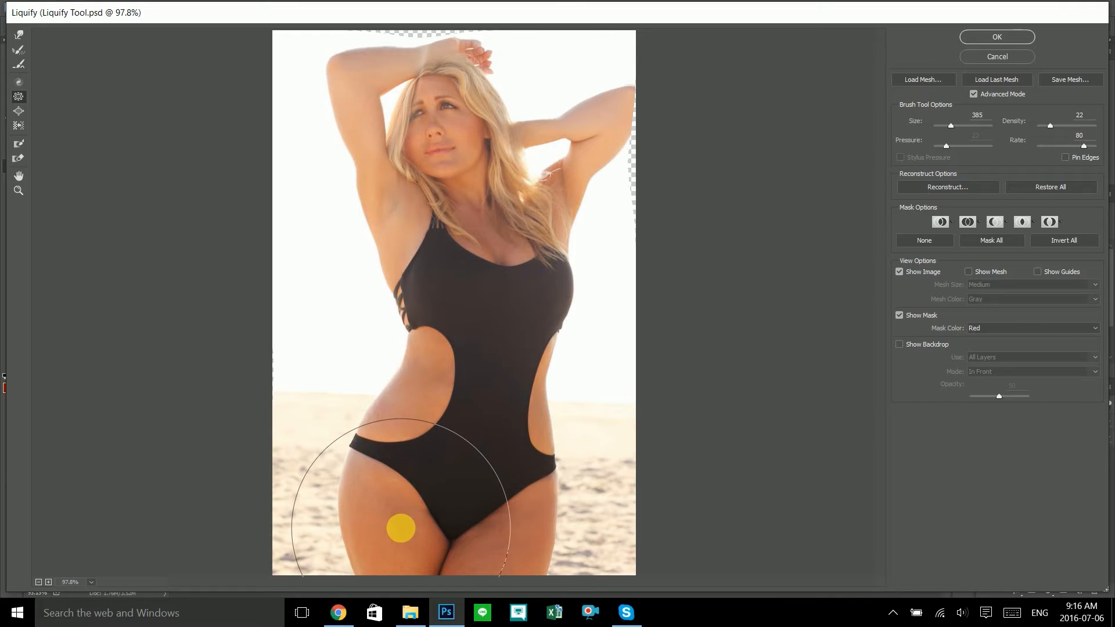
pyautogui.moveTo(399, 520); pyautogui.dragTo(400, 522)
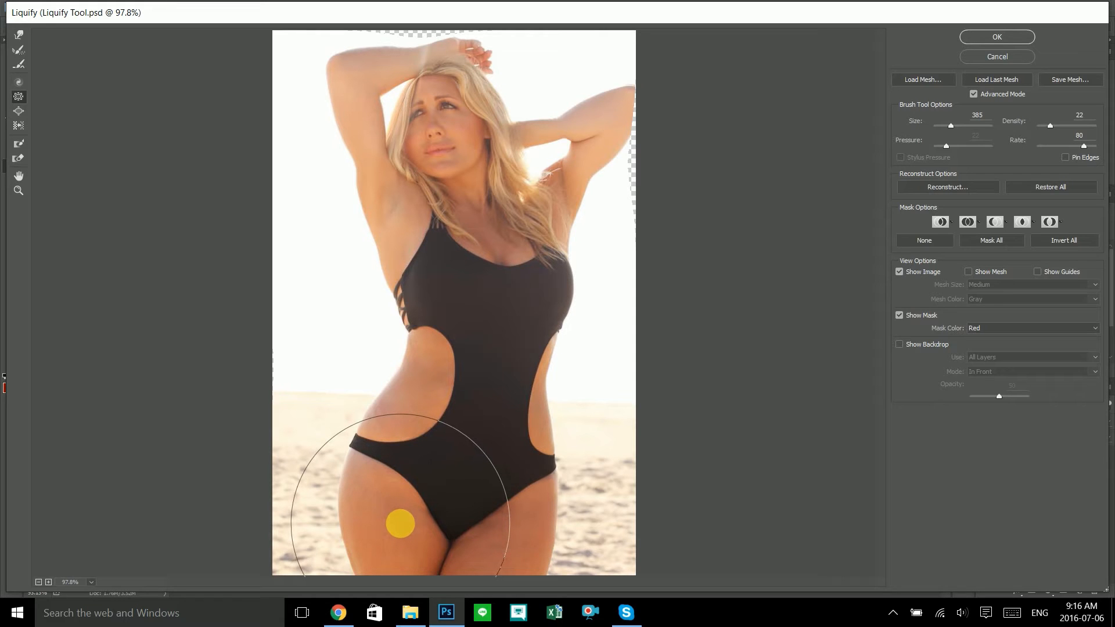
pyautogui.moveTo(403, 524)
pyautogui.mouseDown()
pyautogui.moveTo(483, 536)
pyautogui.moveTo(484, 499)
pyautogui.moveTo(391, 427)
pyautogui.moveTo(402, 433)
pyautogui.moveTo(393, 447)
pyautogui.moveTo(377, 388)
pyautogui.moveTo(347, 343)
pyautogui.moveTo(119, 181)
pyautogui.moveTo(100, 86)
pyautogui.moveTo(63, 70)
pyautogui.moveTo(35, 96)
pyautogui.moveTo(54, 164)
pyautogui.moveTo(71, 102)
pyautogui.moveTo(91, 105)
pyautogui.moveTo(115, 145)
pyautogui.moveTo(44, 133)
pyautogui.moveTo(6, 143)
pyautogui.mouseUp()
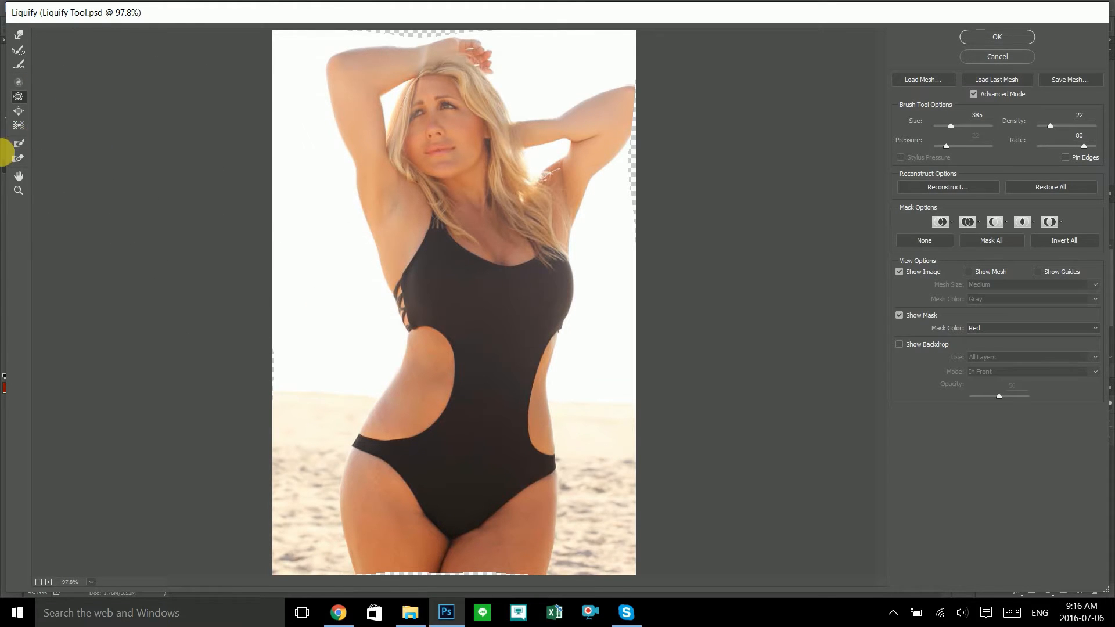
# - Bloat both sides of the waist with a brush size of 250, and expand the hair around the head at size 144
pyautogui.click(19, 116)
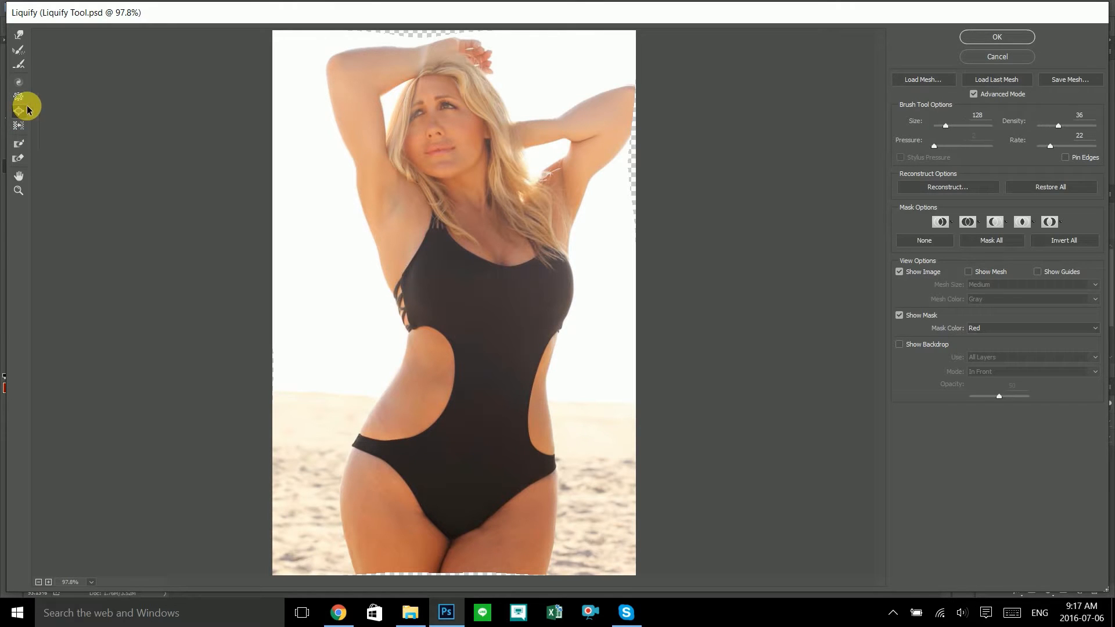
pyautogui.moveTo(384, 355); pyautogui.dragTo(420, 359)
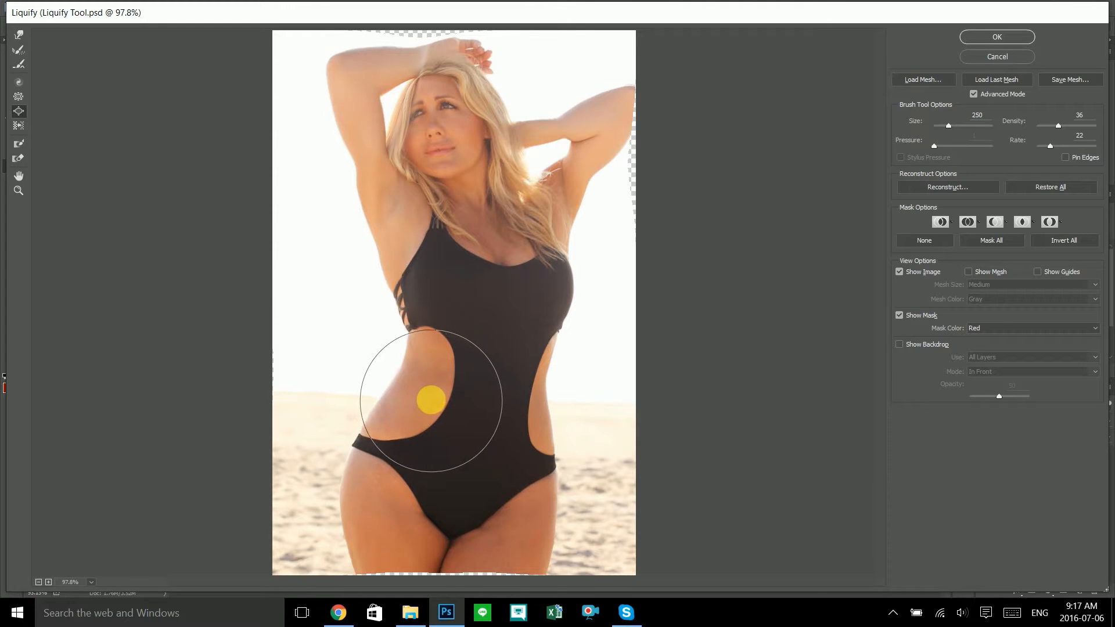
pyautogui.moveTo(421, 395)
pyautogui.mouseDown()
pyautogui.moveTo(403, 374)
pyautogui.moveTo(424, 369)
pyautogui.moveTo(403, 365)
pyautogui.mouseUp()
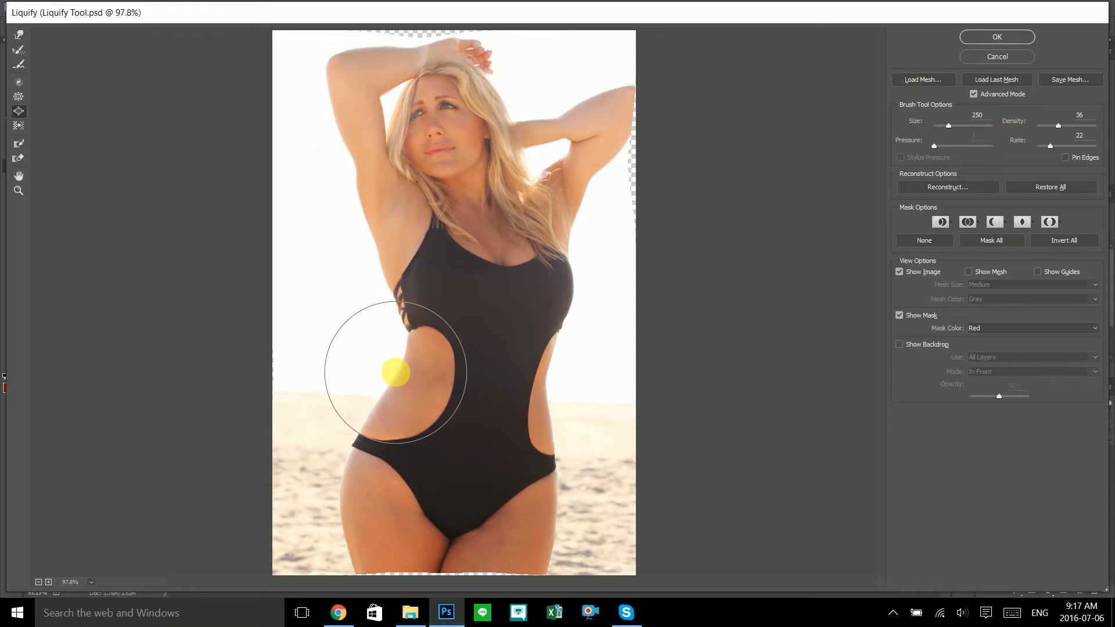
pyautogui.moveTo(395, 372)
pyautogui.mouseDown()
pyautogui.moveTo(416, 378)
pyautogui.moveTo(419, 368)
pyautogui.moveTo(413, 387)
pyautogui.mouseUp()
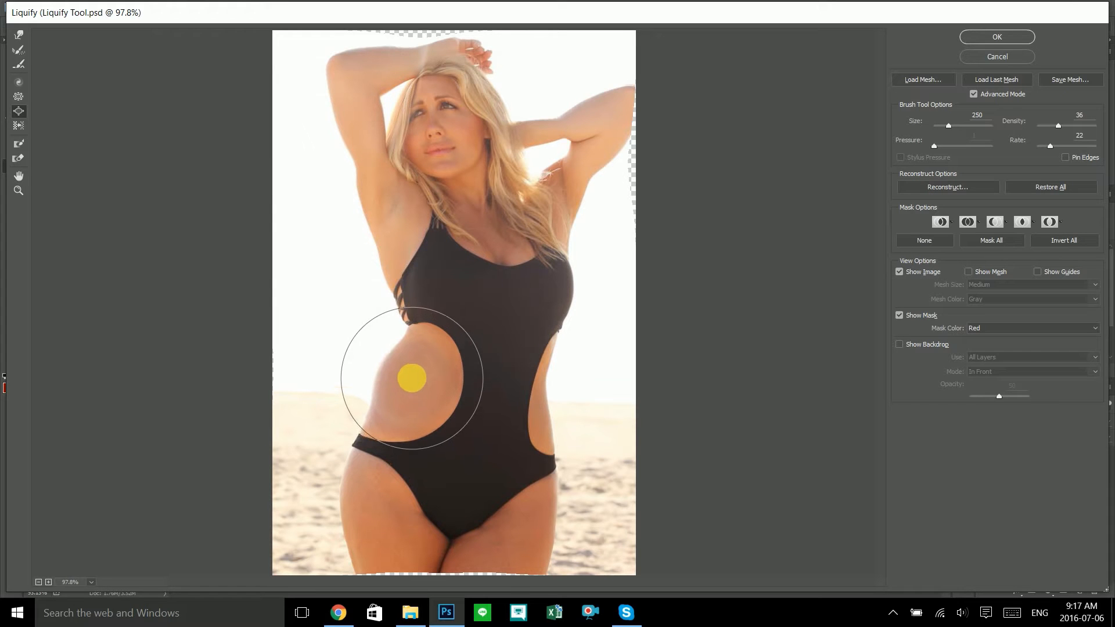
pyautogui.click(533, 390)
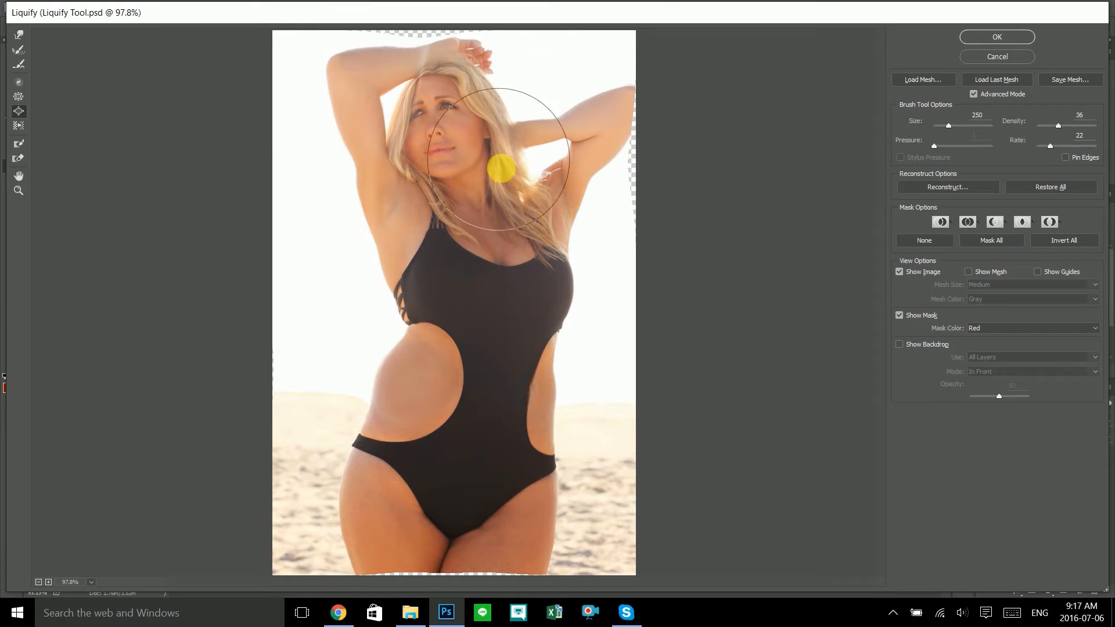
pyautogui.moveTo(496, 106); pyautogui.dragTo(465, 95)
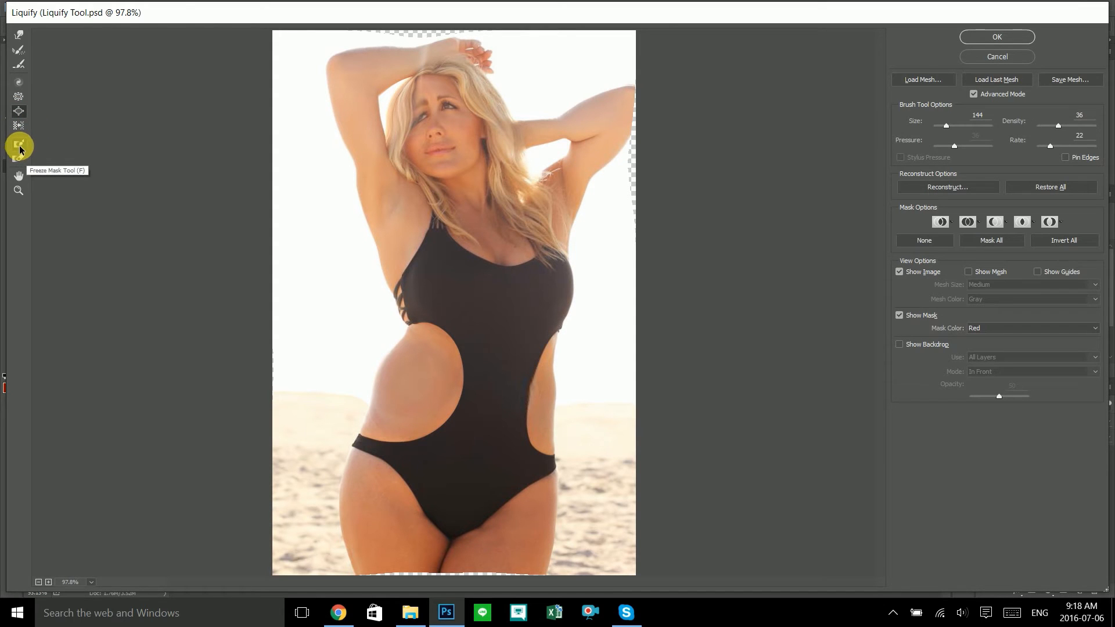
# - Restore the puckered and bloated areas of the figure with the Reconstruct tool
pyautogui.click(21, 53)
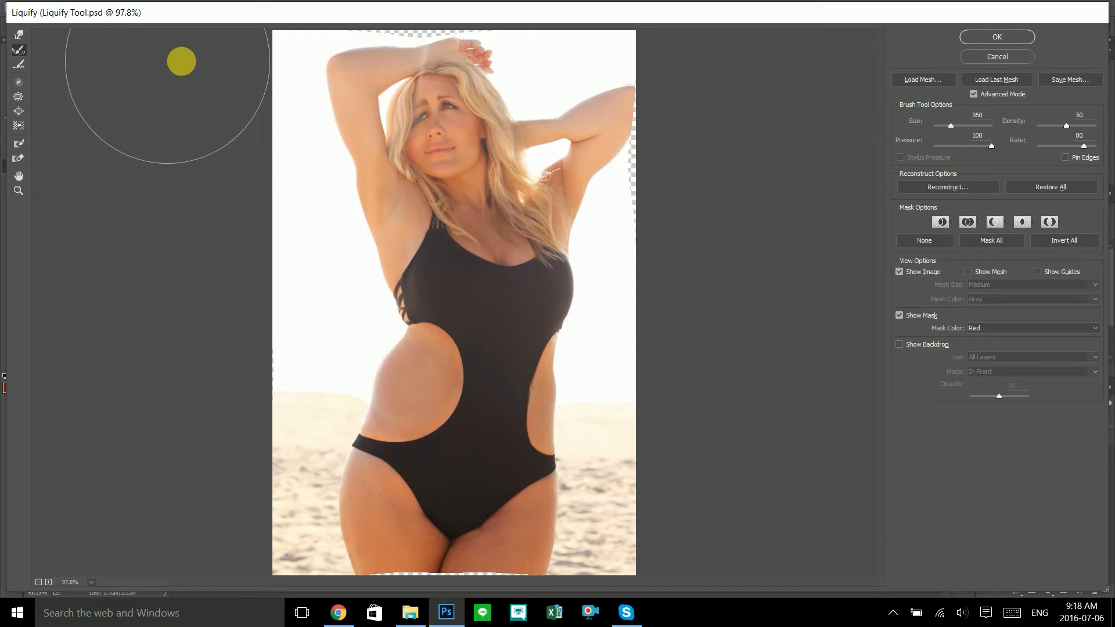
pyautogui.moveTo(387, 36)
pyautogui.mouseDown()
pyautogui.moveTo(401, 164)
pyautogui.moveTo(542, 72)
pyautogui.moveTo(568, 196)
pyautogui.moveTo(627, 236)
pyautogui.moveTo(443, 172)
pyautogui.moveTo(428, 142)
pyautogui.moveTo(303, 124)
pyautogui.moveTo(430, 197)
pyautogui.mouseUp()
pyautogui.moveTo(471, 148)
pyautogui.mouseDown()
pyautogui.moveTo(511, 314)
pyautogui.moveTo(485, 438)
pyautogui.moveTo(294, 473)
pyautogui.moveTo(320, 586)
pyautogui.moveTo(453, 540)
pyautogui.moveTo(385, 443)
pyautogui.moveTo(612, 368)
pyautogui.moveTo(276, 278)
pyautogui.moveTo(570, 135)
pyautogui.moveTo(431, 95)
pyautogui.moveTo(360, 154)
pyautogui.moveTo(729, 272)
pyautogui.moveTo(436, 259)
pyautogui.moveTo(368, 202)
pyautogui.moveTo(553, 109)
pyautogui.moveTo(622, 93)
pyautogui.moveTo(433, 140)
pyautogui.moveTo(75, 117)
pyautogui.moveTo(117, 54)
pyautogui.moveTo(306, 63)
pyautogui.moveTo(389, 173)
pyautogui.moveTo(361, 142)
pyautogui.moveTo(308, 162)
pyautogui.moveTo(488, 203)
pyautogui.moveTo(481, 117)
pyautogui.moveTo(504, 107)
pyautogui.moveTo(495, 124)
pyautogui.moveTo(91, 176)
pyautogui.mouseUp()
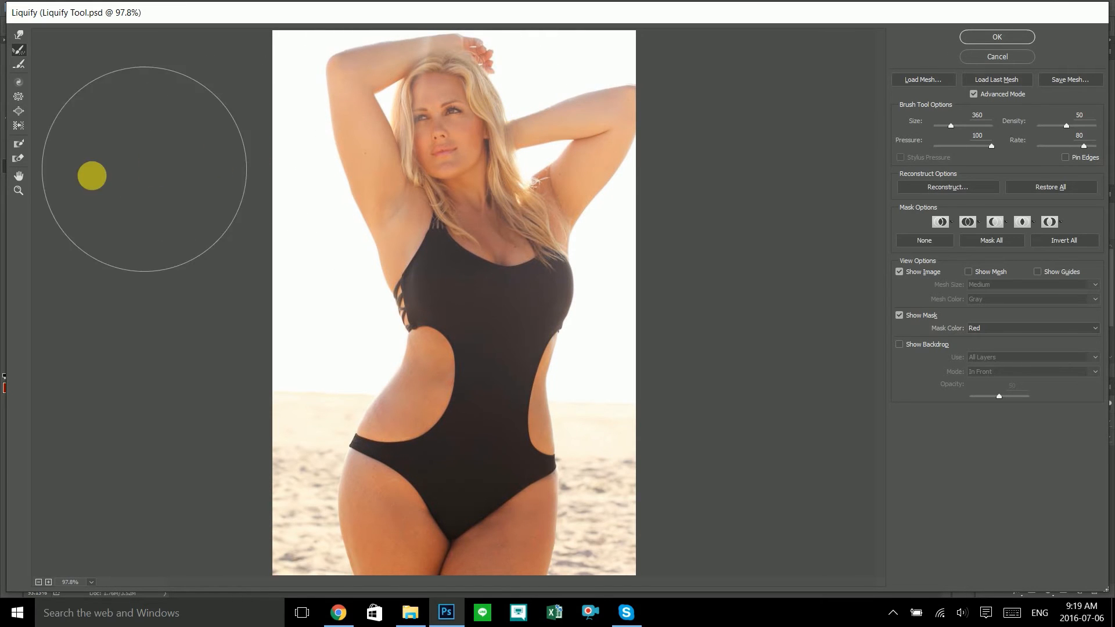
# - Protect the whole face by painting over it with the Freeze Mask tool
pyautogui.click(21, 149)
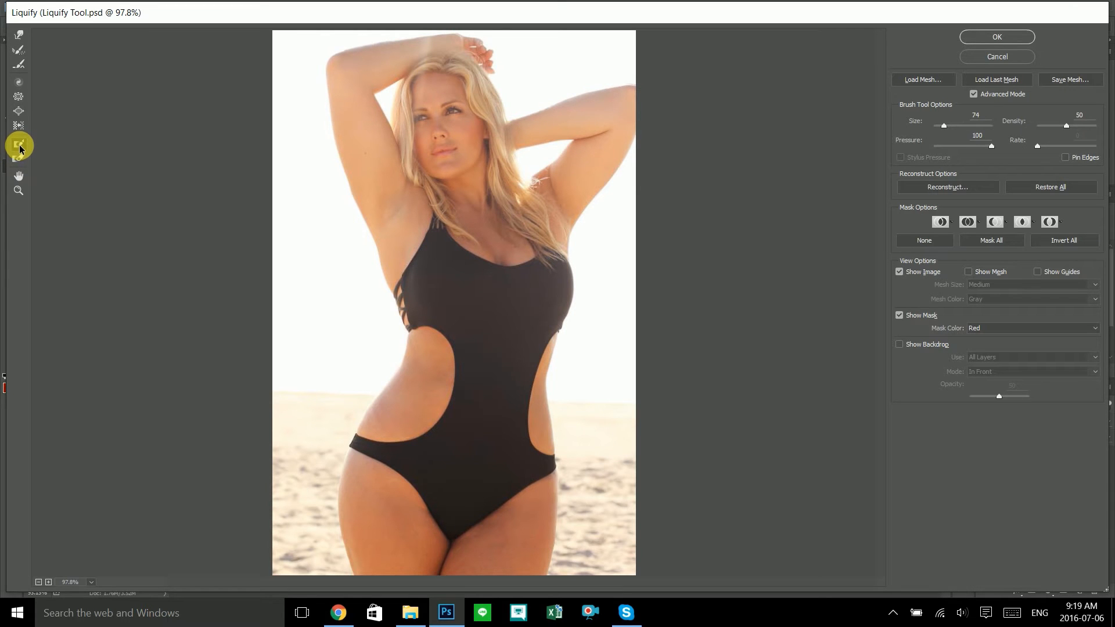
pyautogui.moveTo(426, 107)
pyautogui.mouseDown()
pyautogui.moveTo(437, 140)
pyautogui.moveTo(436, 108)
pyautogui.moveTo(445, 130)
pyautogui.moveTo(449, 117)
pyautogui.moveTo(456, 154)
pyautogui.moveTo(438, 155)
pyautogui.moveTo(435, 117)
pyautogui.mouseUp()
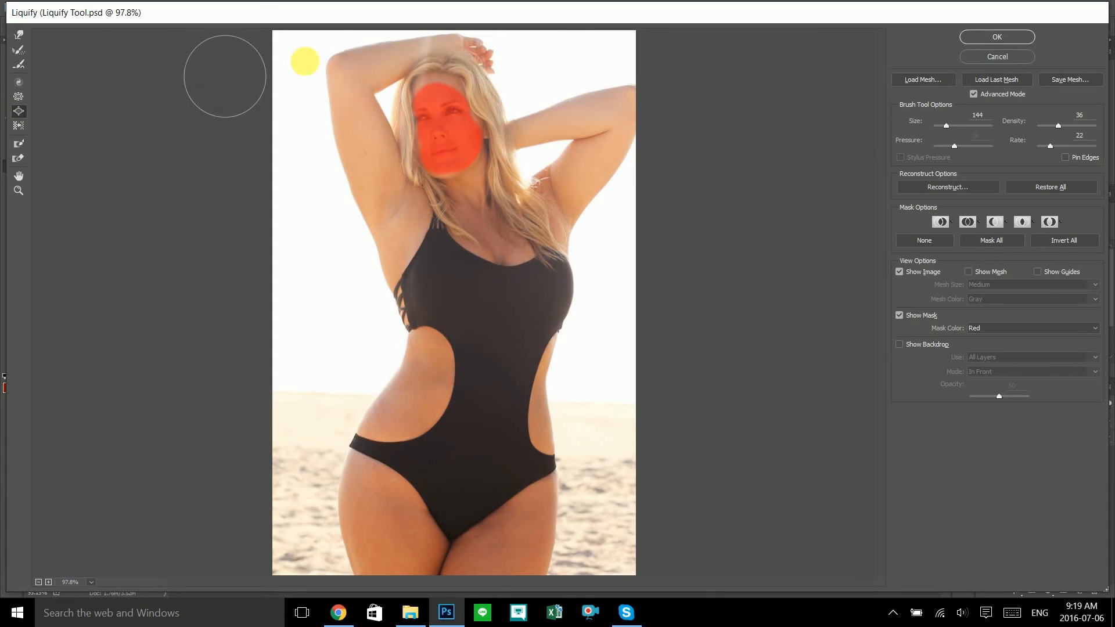
# - Reduce the Bloat brush size to 68 and add volume to the hair around the frozen face
pyautogui.keyDown('alt'); pyautogui.rightClick(482, 94); pyautogui.keyUp('alt')
pyautogui.moveTo(476, 103); pyautogui.dragTo(454, 105)
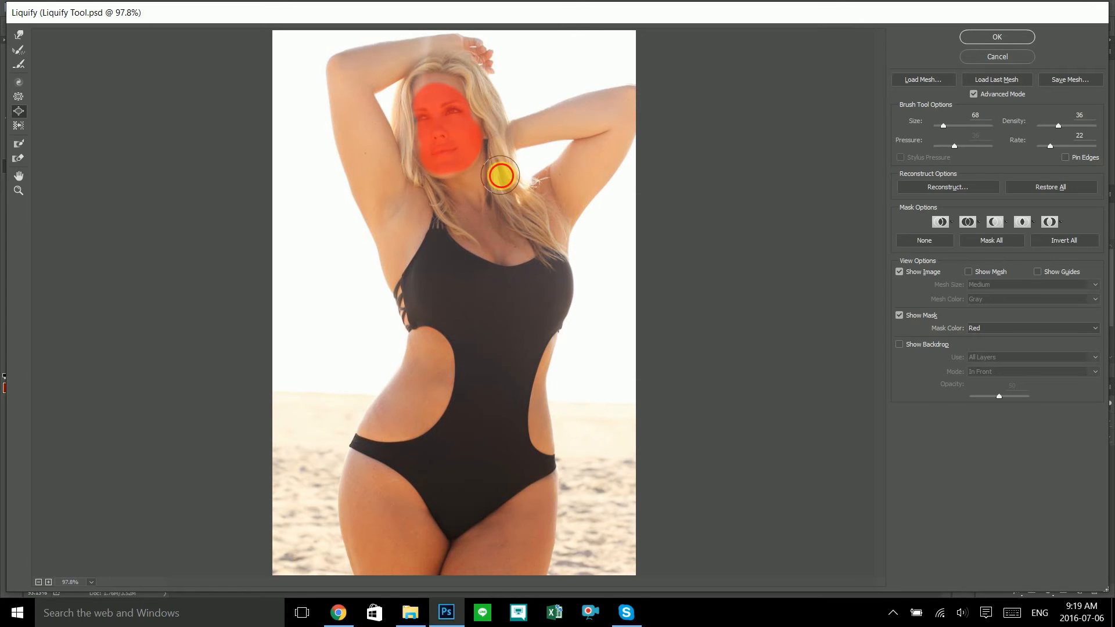
pyautogui.click(530, 217)
pyautogui.moveTo(481, 77)
pyautogui.mouseDown()
pyautogui.moveTo(421, 76)
pyautogui.moveTo(401, 124)
pyautogui.mouseUp()
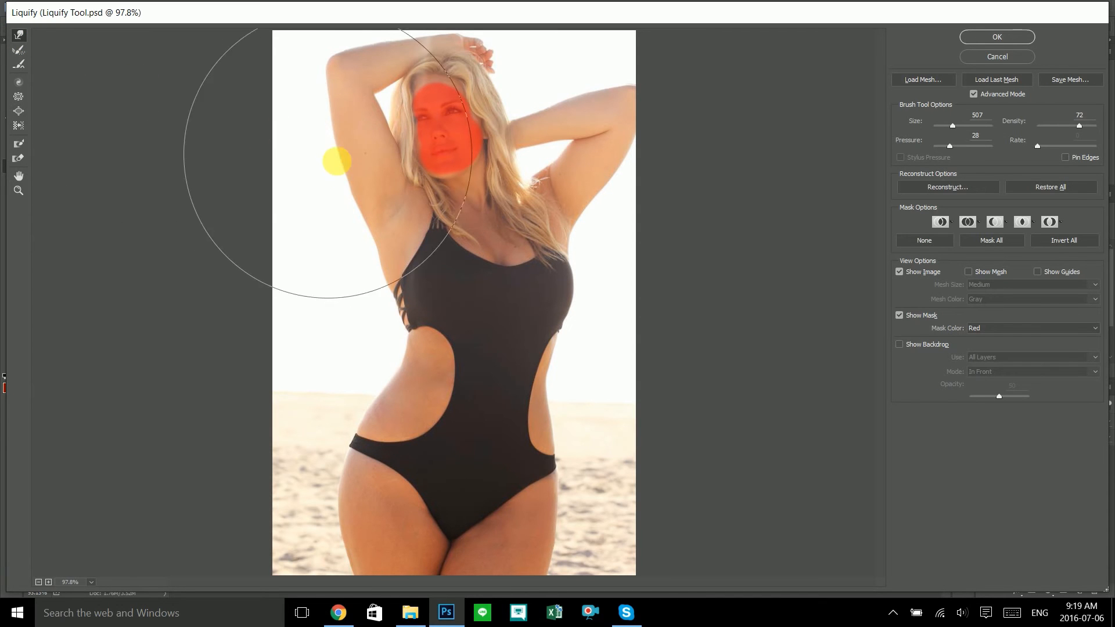
# - Warp the outer raised arm and nearby torso edge inward with the brush at size 315, and pull the adjacent hair outward
pyautogui.moveTo(318, 188)
pyautogui.mouseDown()
pyautogui.moveTo(264, 191)
pyautogui.moveTo(332, 173)
pyautogui.mouseUp()
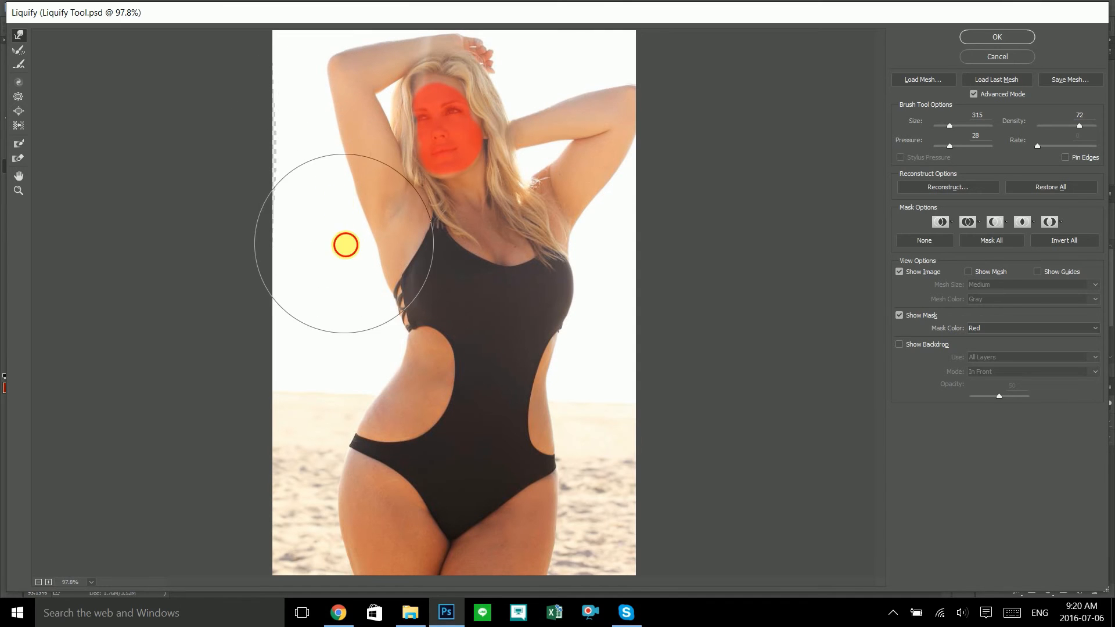
pyautogui.moveTo(360, 288); pyautogui.dragTo(376, 288)
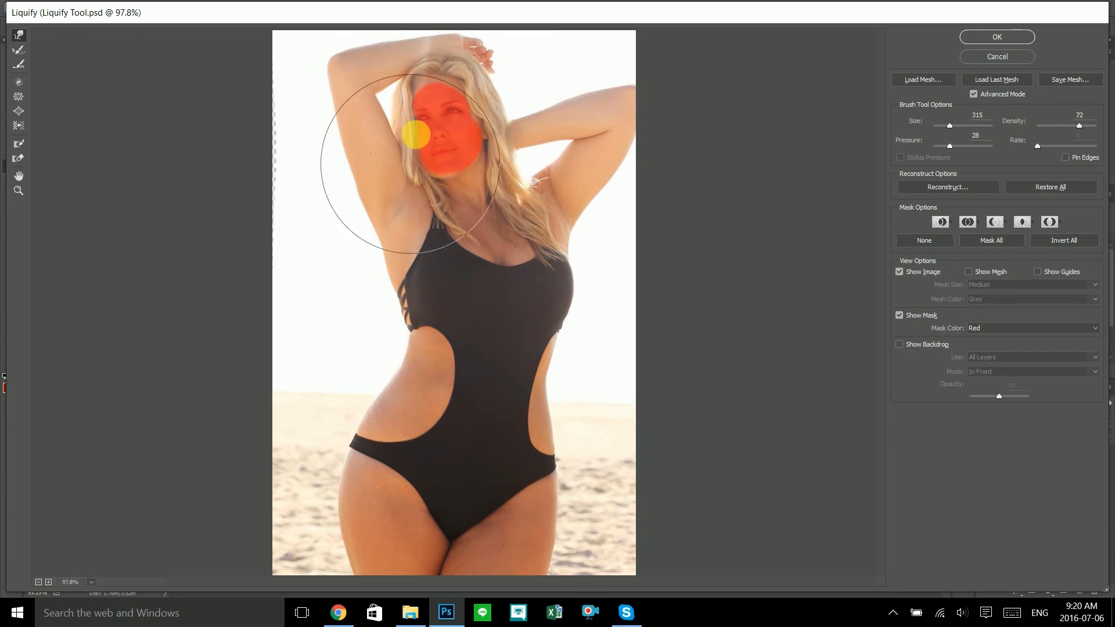
pyautogui.moveTo(398, 107)
pyautogui.mouseDown()
pyautogui.moveTo(314, 120)
pyautogui.moveTo(361, 107)
pyautogui.mouseUp()
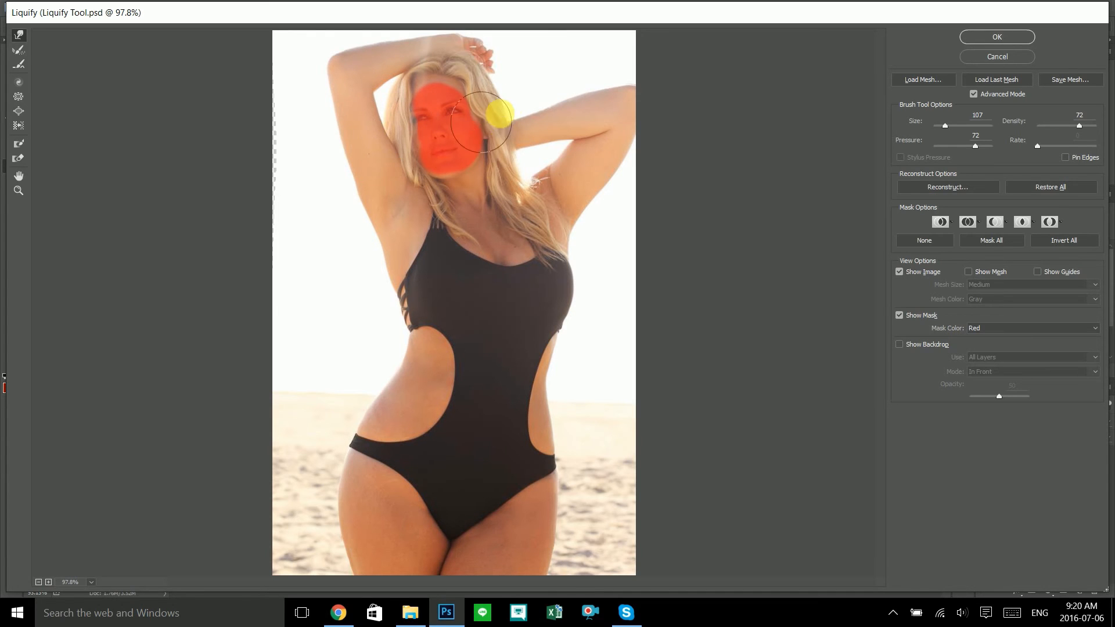
# - Push the waist, hips and outer thighs inward with the Forward Warp tool at a brush pressure of 72
pyautogui.press('alt')
pyautogui.moveTo(352, 358); pyautogui.dragTo(407, 367)
pyautogui.moveTo(346, 400)
pyautogui.mouseDown()
pyautogui.moveTo(361, 405)
pyautogui.moveTo(368, 368)
pyautogui.moveTo(383, 371)
pyautogui.moveTo(373, 389)
pyautogui.moveTo(378, 372)
pyautogui.mouseUp()
pyautogui.moveTo(336, 445)
pyautogui.mouseDown()
pyautogui.moveTo(331, 483)
pyautogui.moveTo(341, 511)
pyautogui.mouseUp()
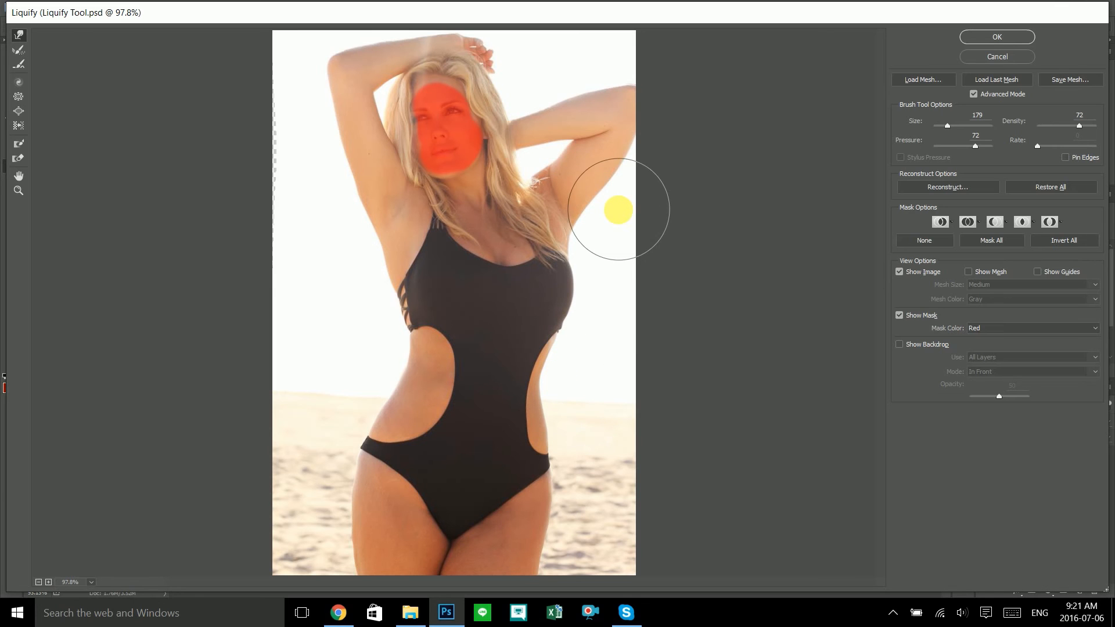
# - Slim the other raised arm from its edges with the warp brush, reducing the size from 179 to 75 for the area near the elbow bend
pyautogui.click(605, 207)
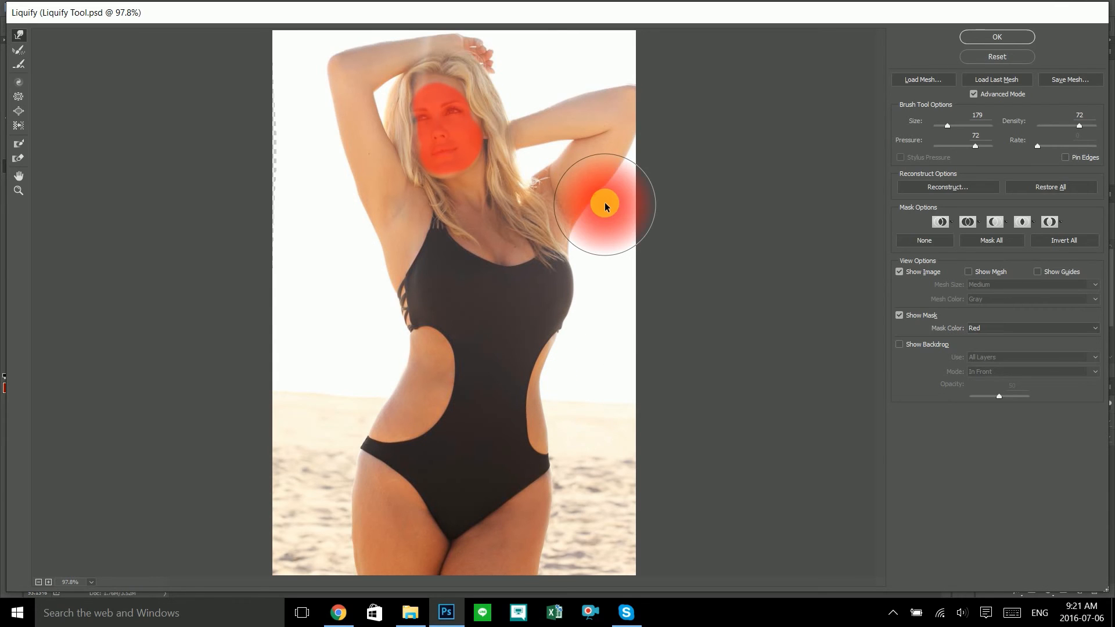
pyautogui.hotkey('ctrl', 'z')
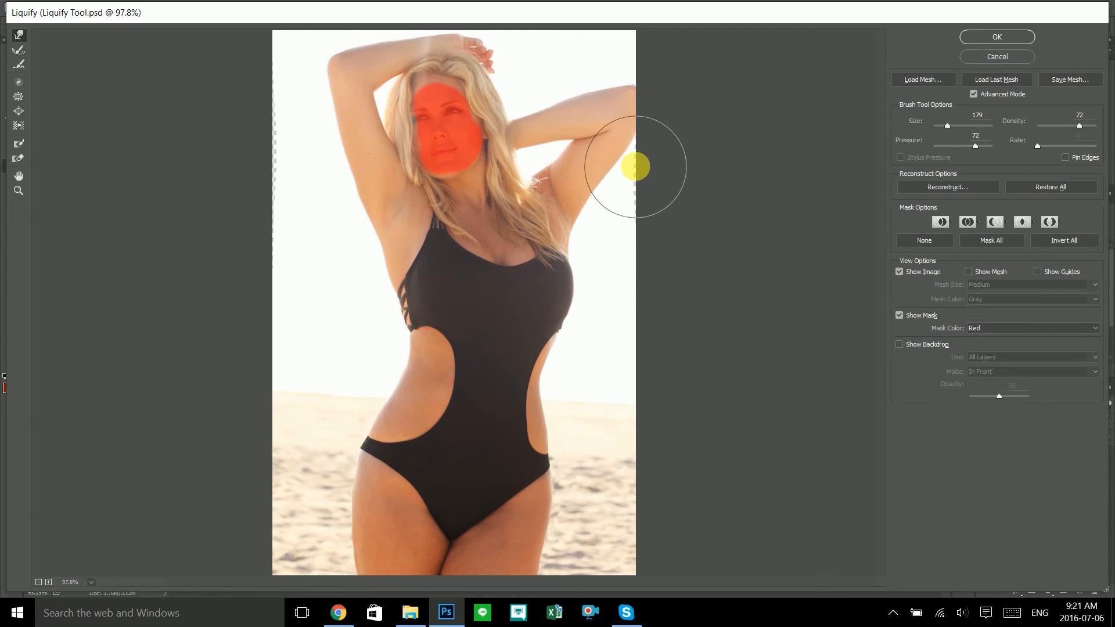
pyautogui.moveTo(553, 156); pyautogui.dragTo(516, 158)
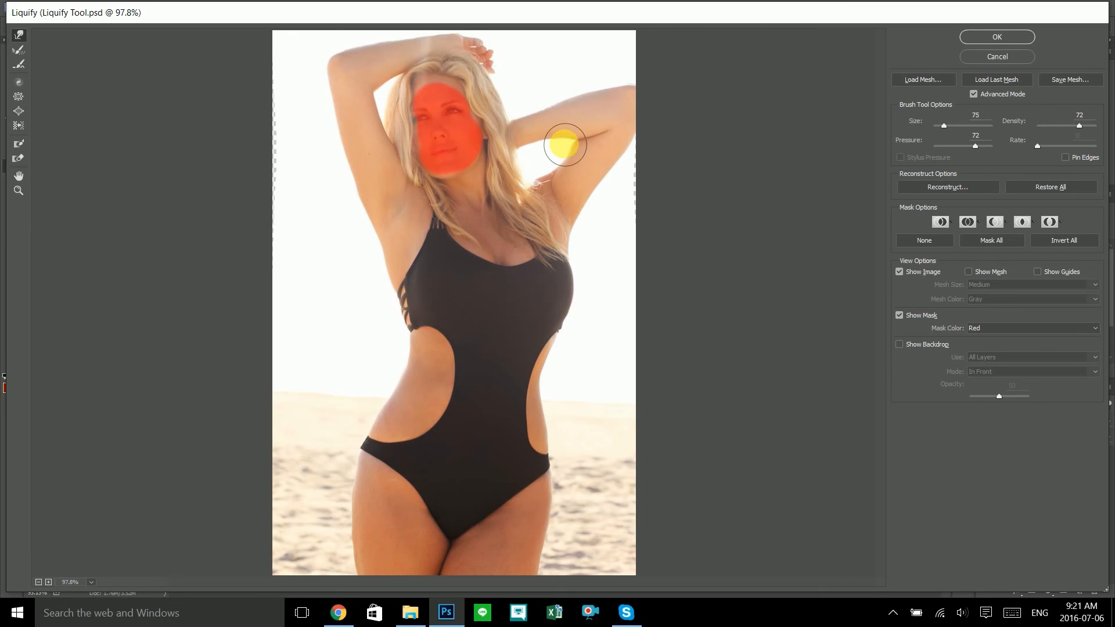
pyautogui.press('alt')
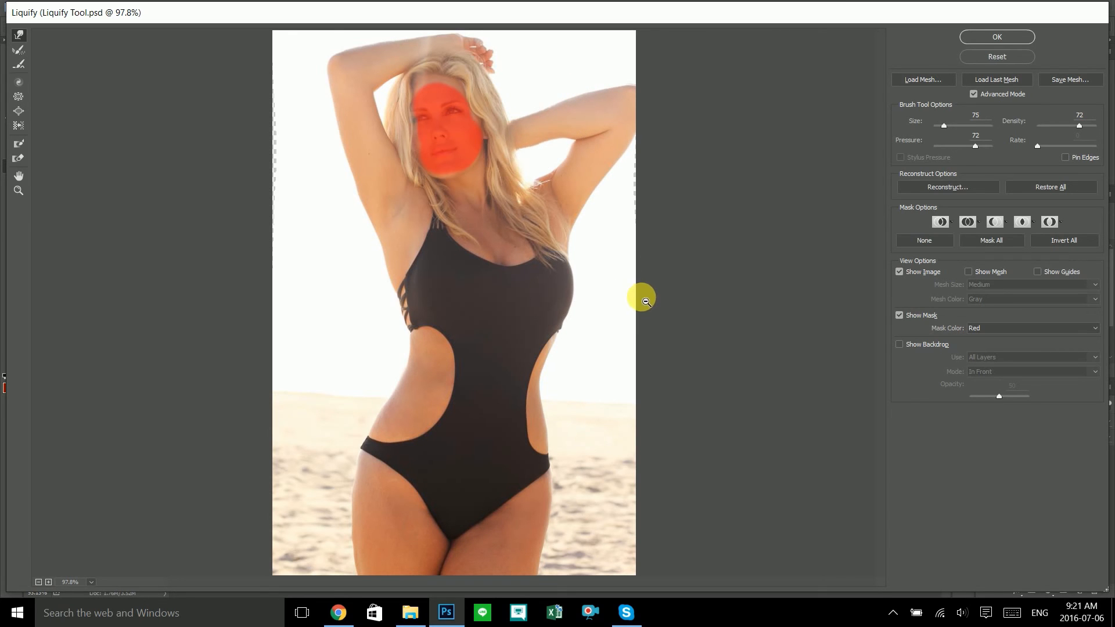
pyautogui.moveTo(554, 157); pyautogui.dragTo(587, 150)
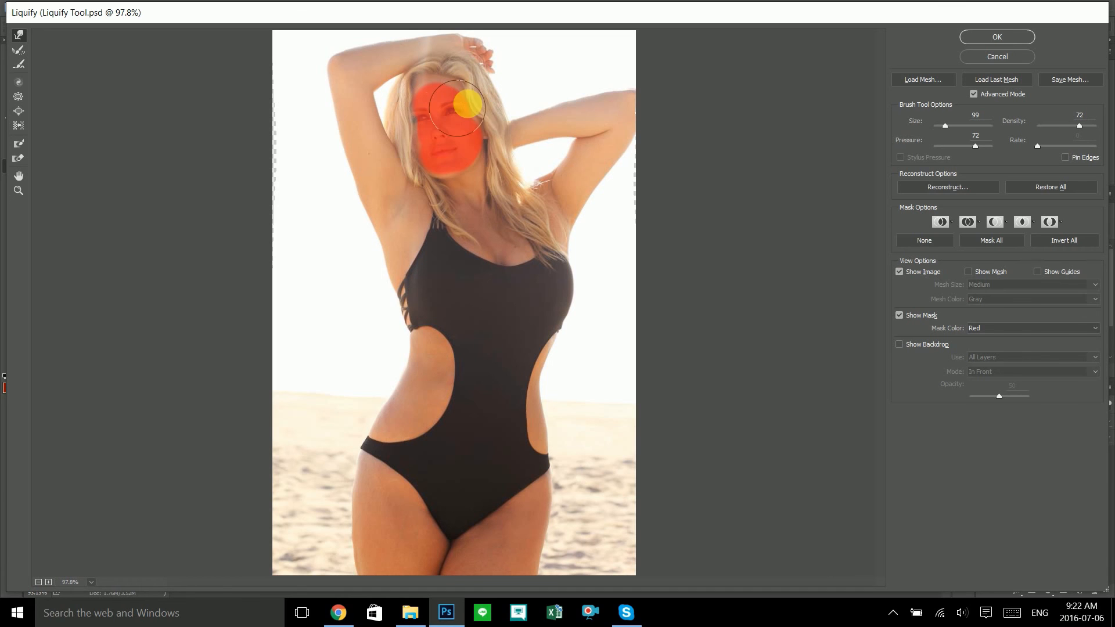
# - Erase the freeze mask from the face with the Thaw Mask tool and apply the Liquify filter
pyautogui.click(20, 159)
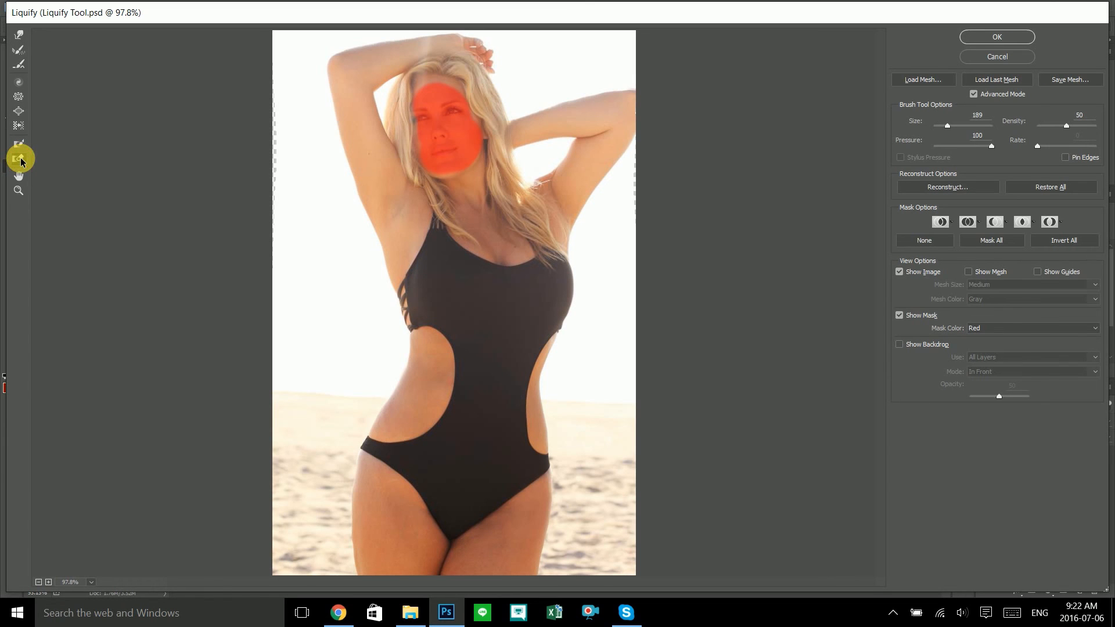
pyautogui.moveTo(431, 78)
pyautogui.mouseDown()
pyautogui.moveTo(431, 104)
pyautogui.moveTo(448, 113)
pyautogui.moveTo(421, 165)
pyautogui.mouseUp()
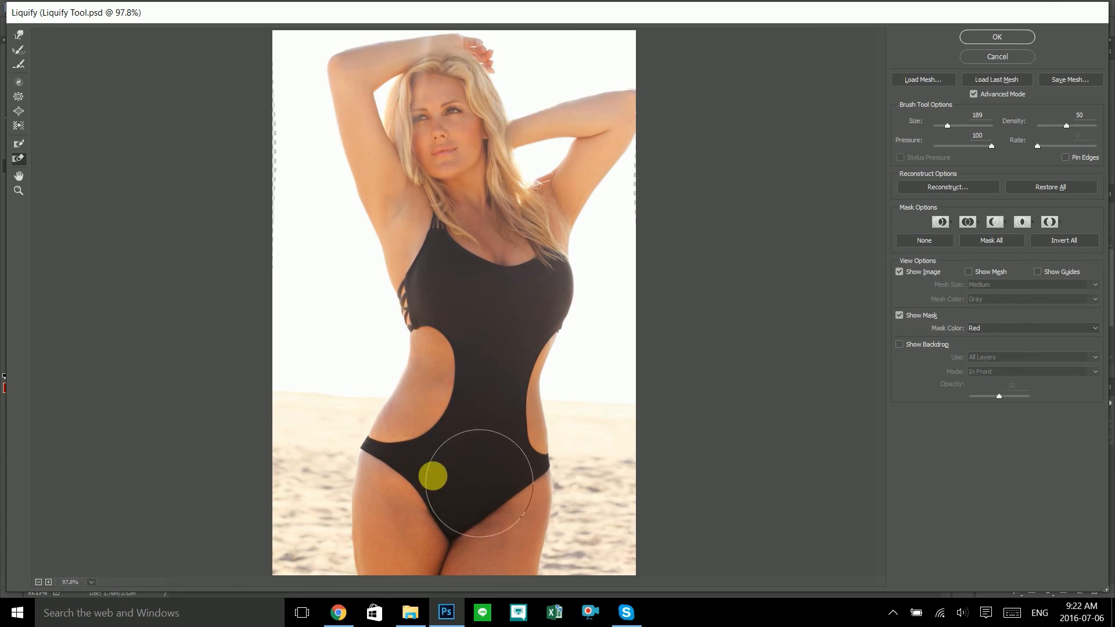
pyautogui.click(1000, 37)
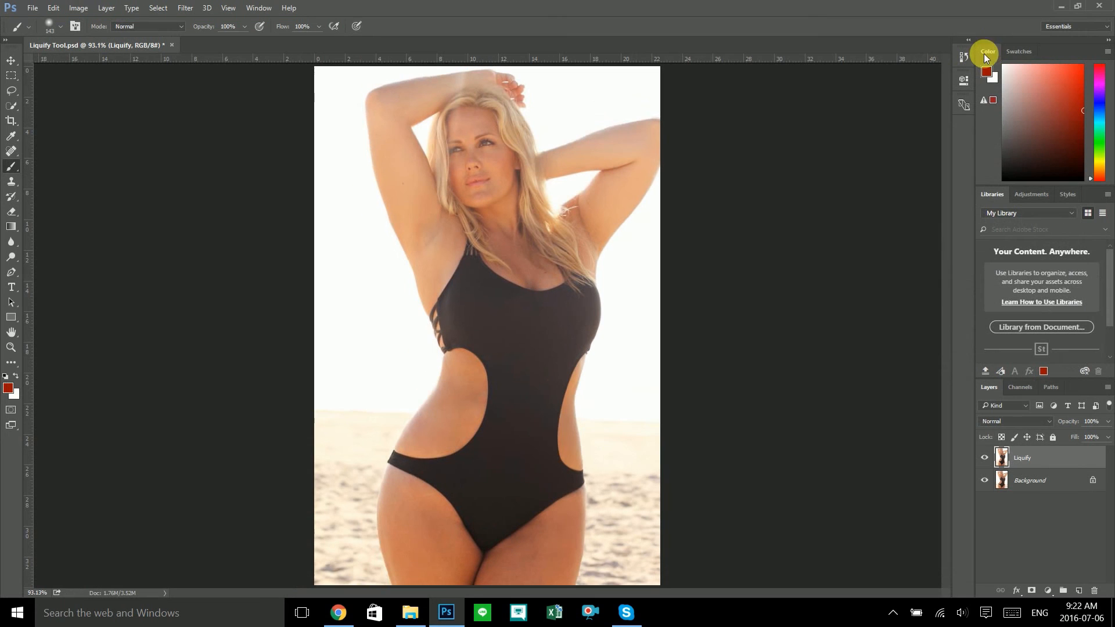
# - Toggle the visibility of the Liquify layer several times to compare the portrait before and after the warp
pyautogui.click(987, 456)
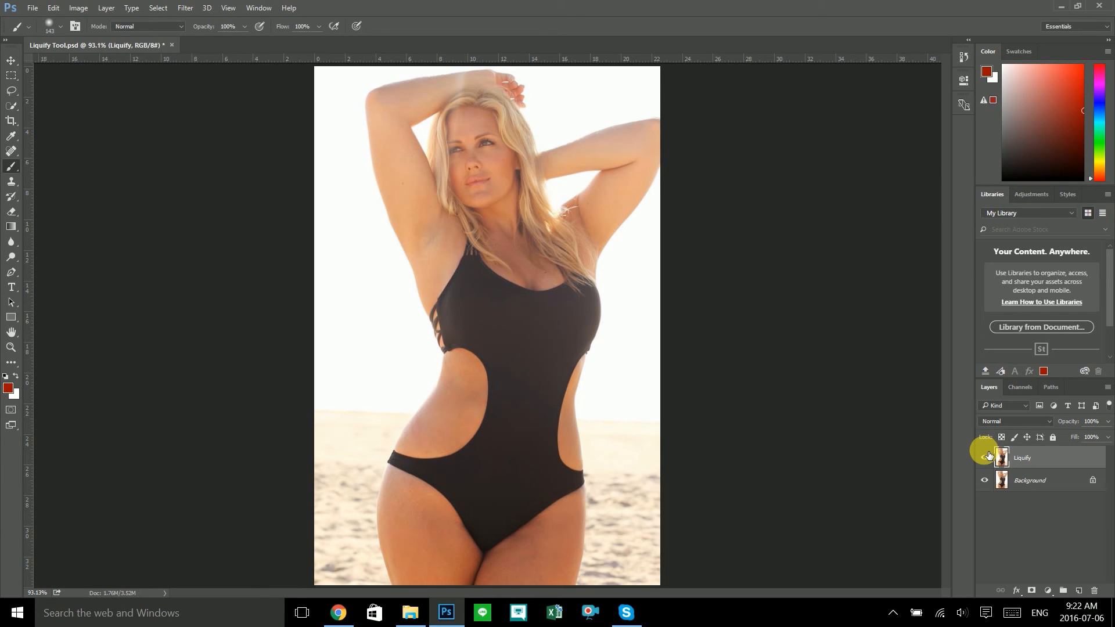
pyautogui.click(987, 456)
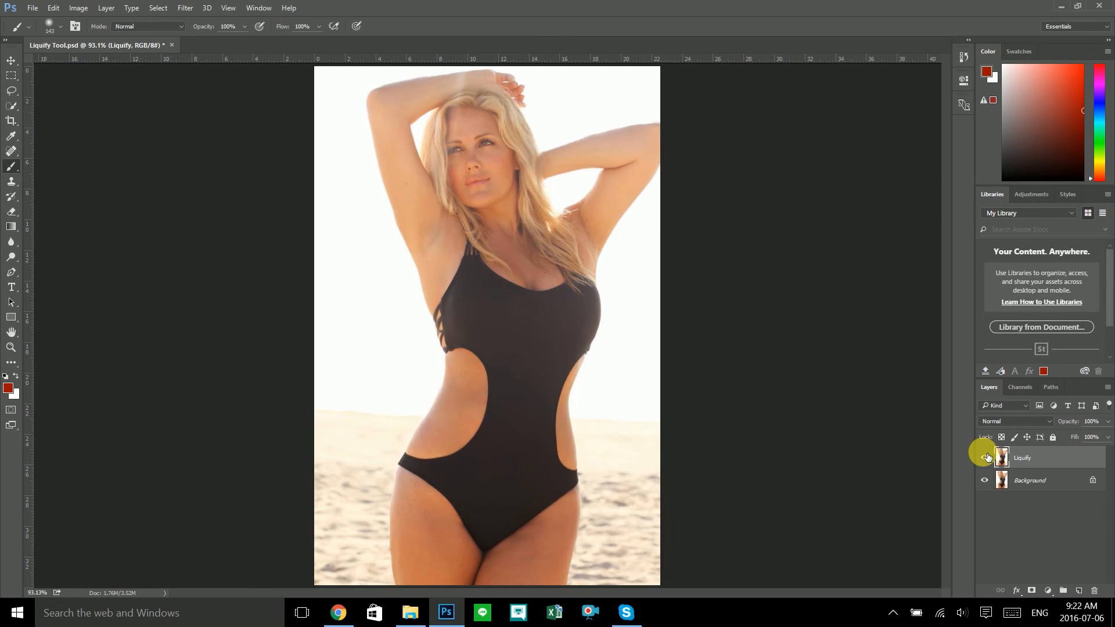
pyautogui.click(984, 458)
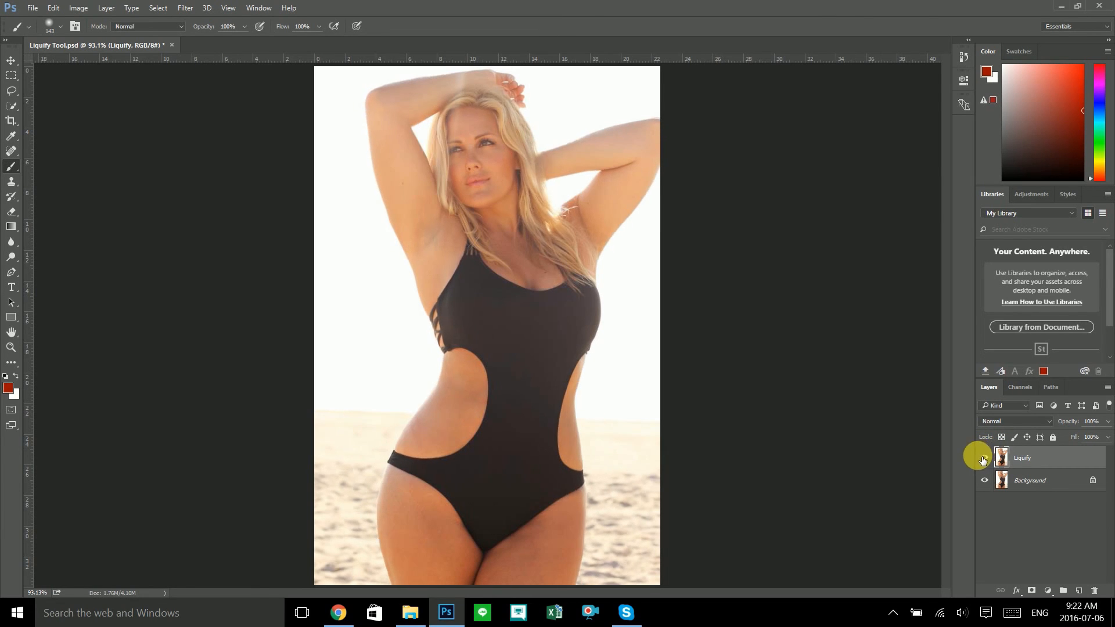
pyautogui.click(985, 458)
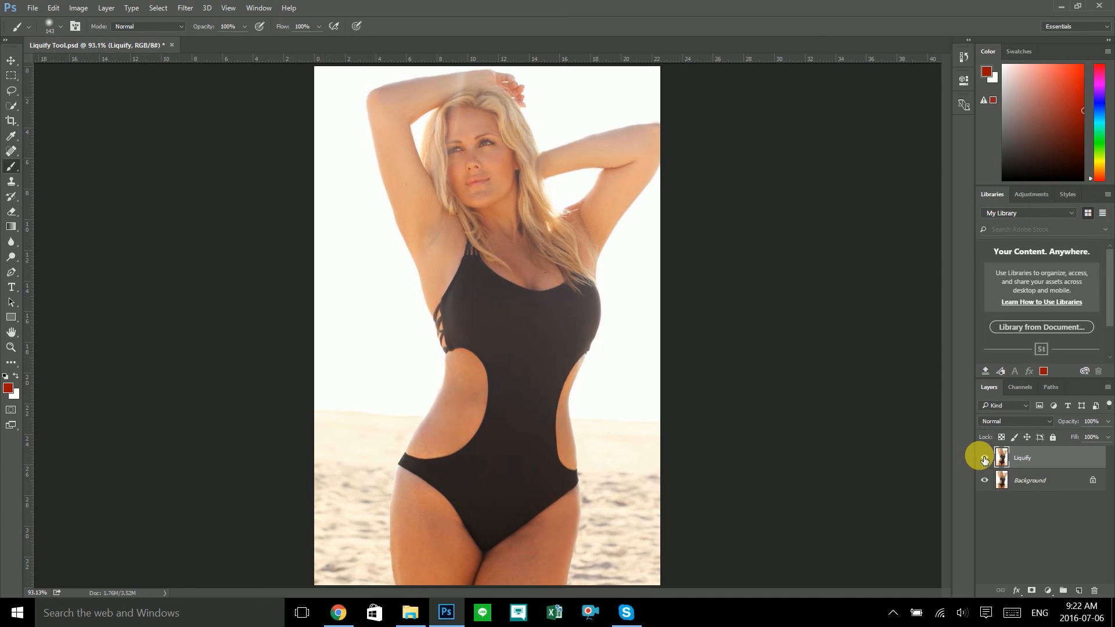
pyautogui.click(983, 459)
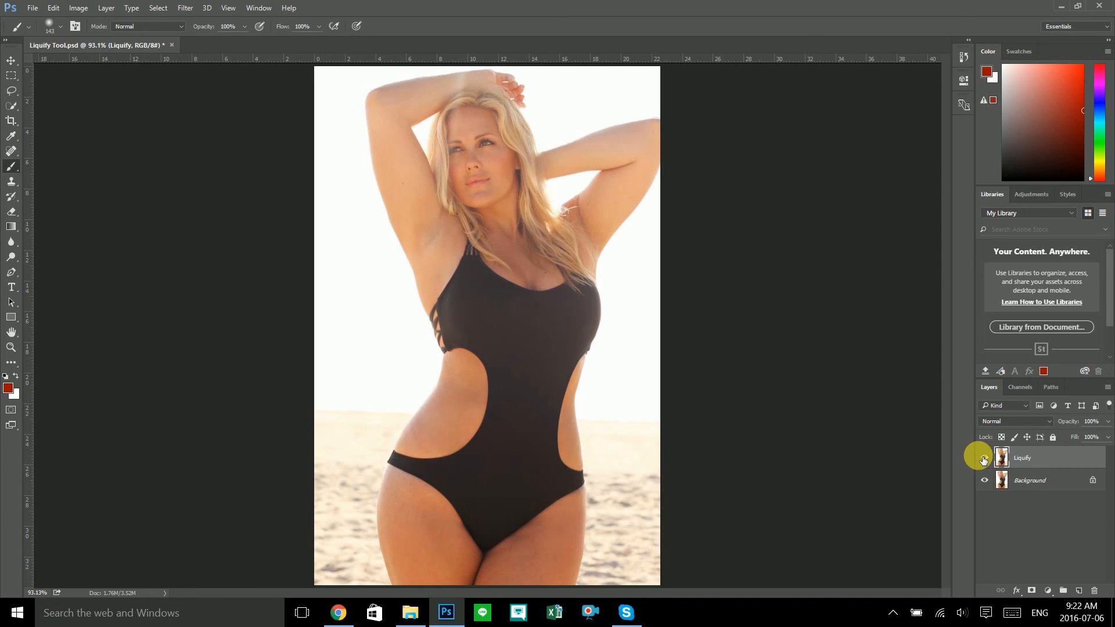
pyautogui.click(984, 458)
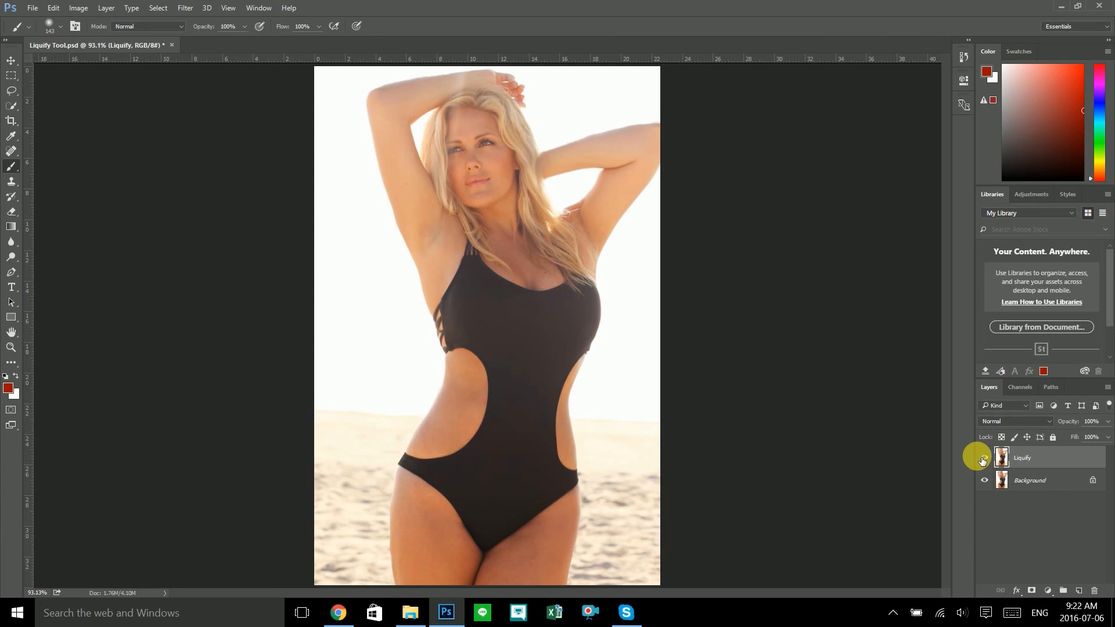